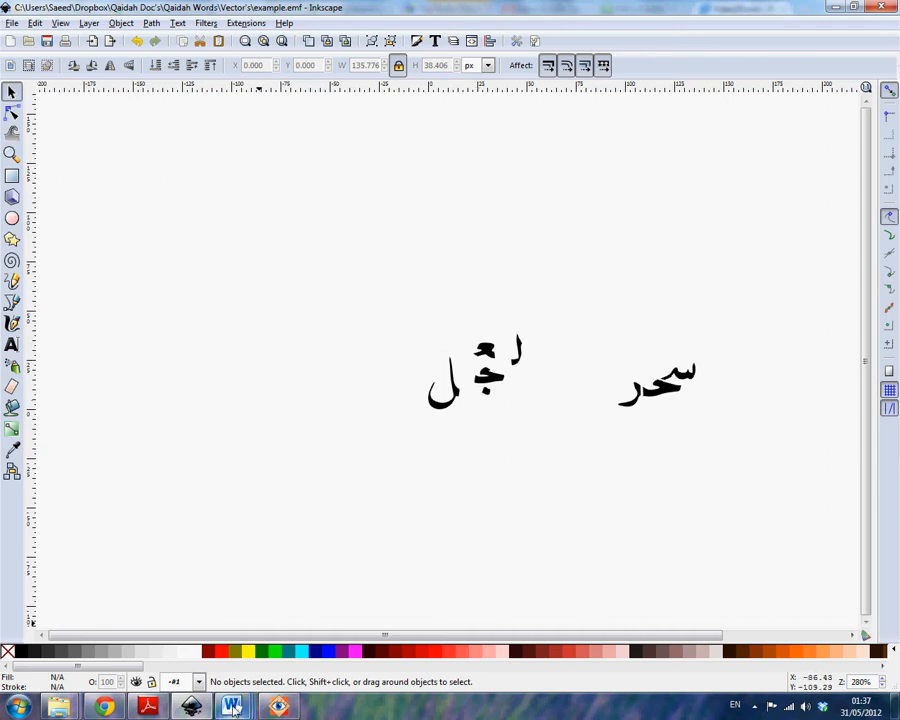
Step: Select the three paths of the word سحر and copy them
{"action": "left_click_drag", "start_coordinate": [737, 303], "coordinate": [600, 479]}
{"action": "right_click", "coordinate": [663, 391]}
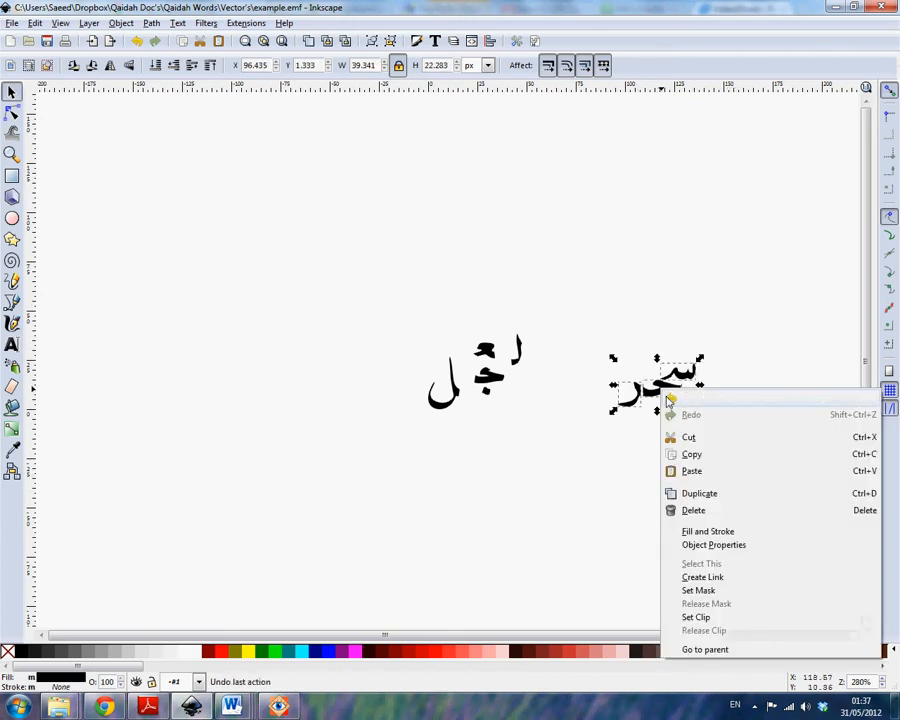
{"action": "left_click", "coordinate": [680, 453]}
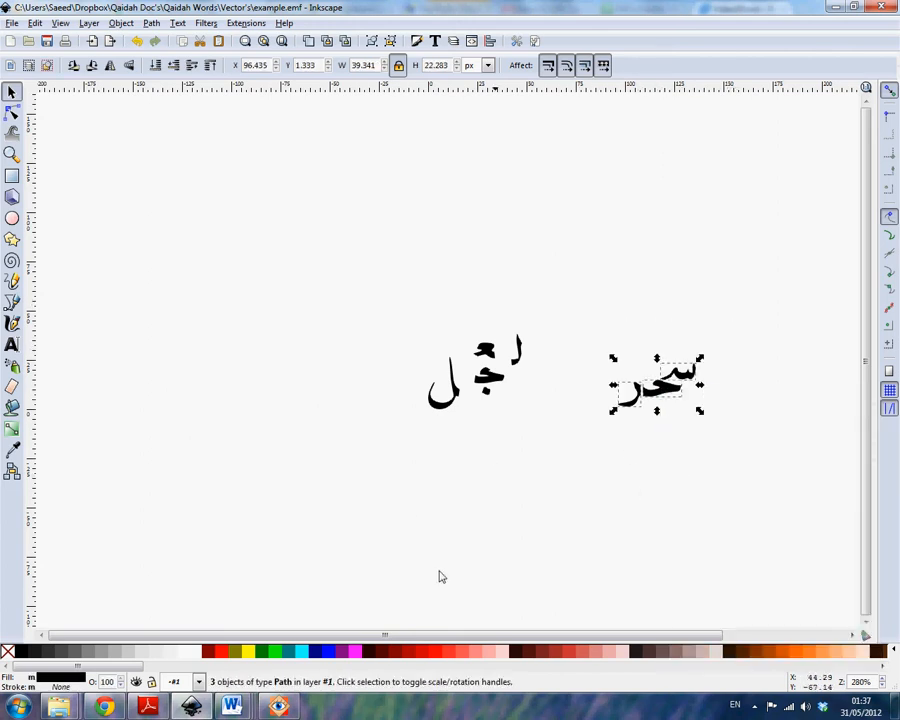
Step: Switch to Word's Artbboard document, paste the copied word into the drawing canvas and inspect it at higher magnification
{"action": "mouse_move", "coordinate": [231, 708]}
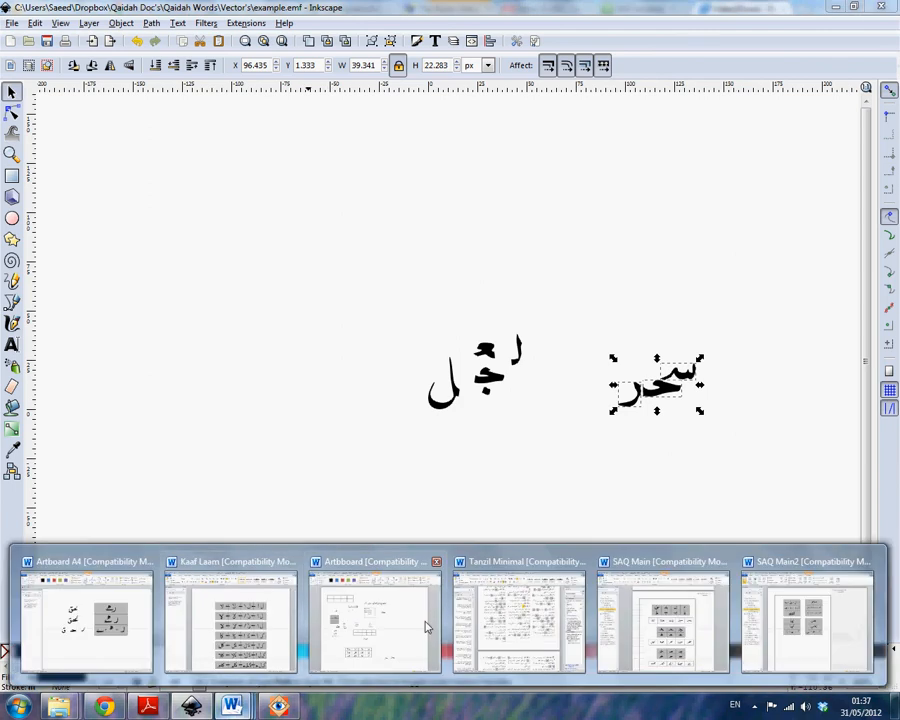
{"action": "left_click", "coordinate": [396, 632]}
{"action": "right_click", "coordinate": [607, 365]}
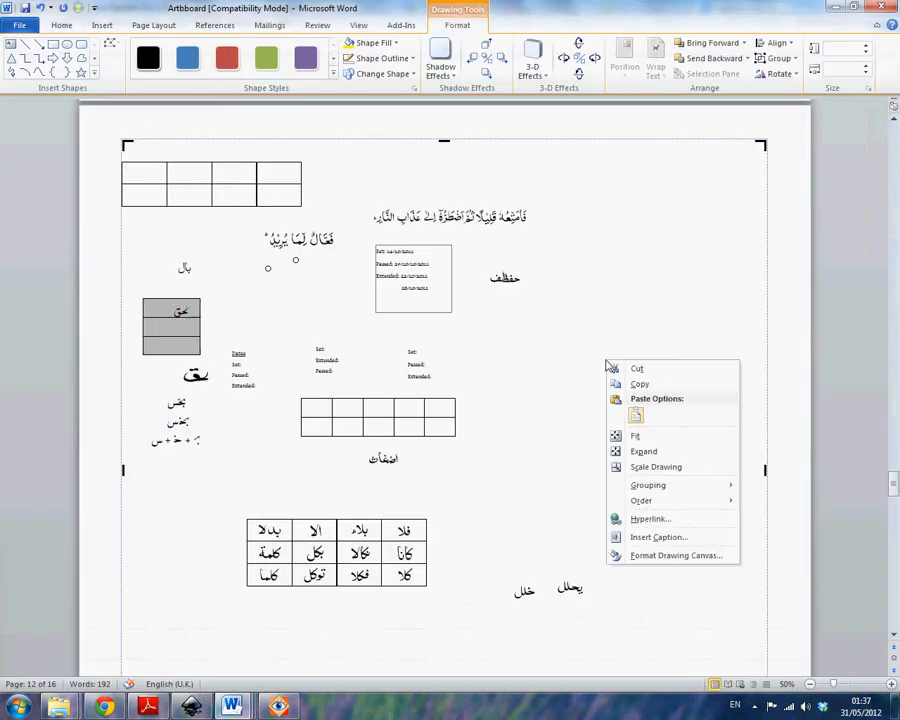
{"action": "left_click", "coordinate": [635, 415]}
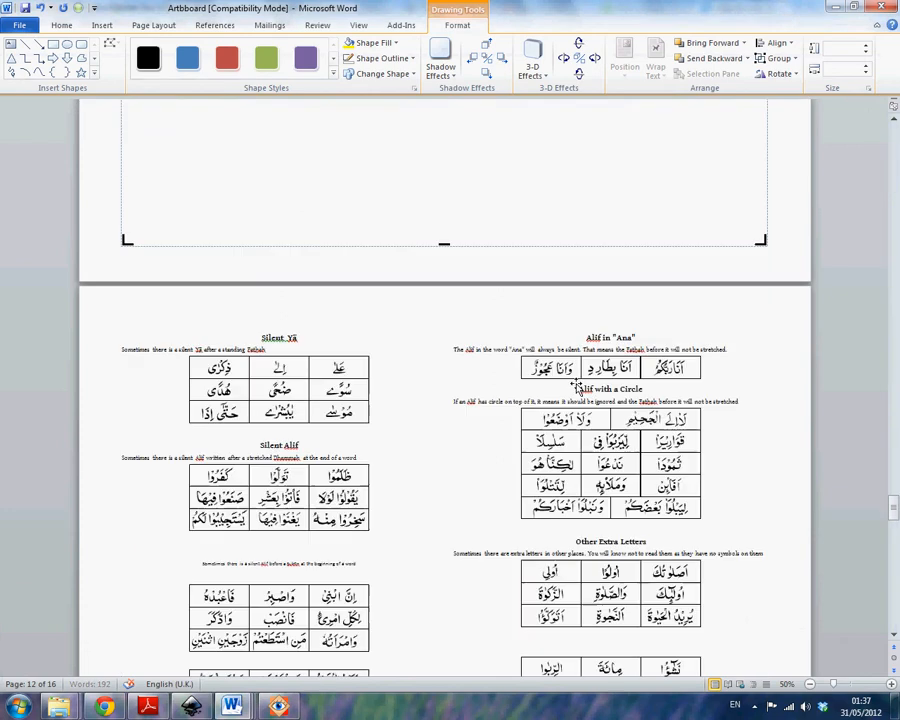
{"action": "scroll", "coordinate": [520, 430], "scroll_direction": "up", "scroll_amount": 6}
{"action": "scroll", "coordinate": [449, 318], "scroll_direction": "up", "scroll_amount": 2, "text": "ctrl"}
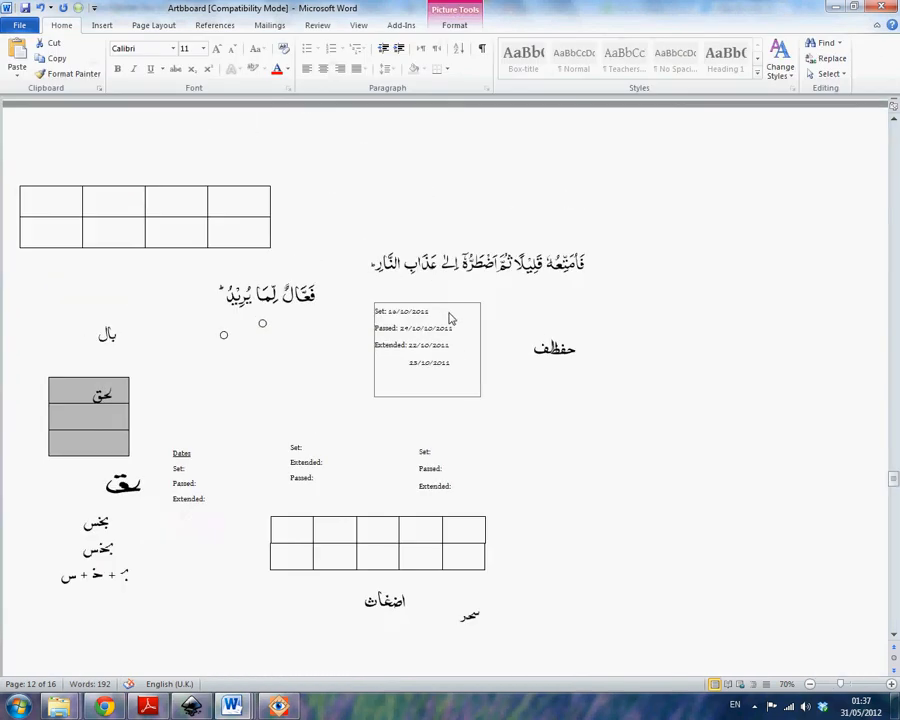
{"action": "scroll", "coordinate": [449, 318], "scroll_direction": "up", "scroll_amount": 12, "text": "ctrl"}
{"action": "scroll", "coordinate": [540, 462], "scroll_direction": "down", "scroll_amount": 8}
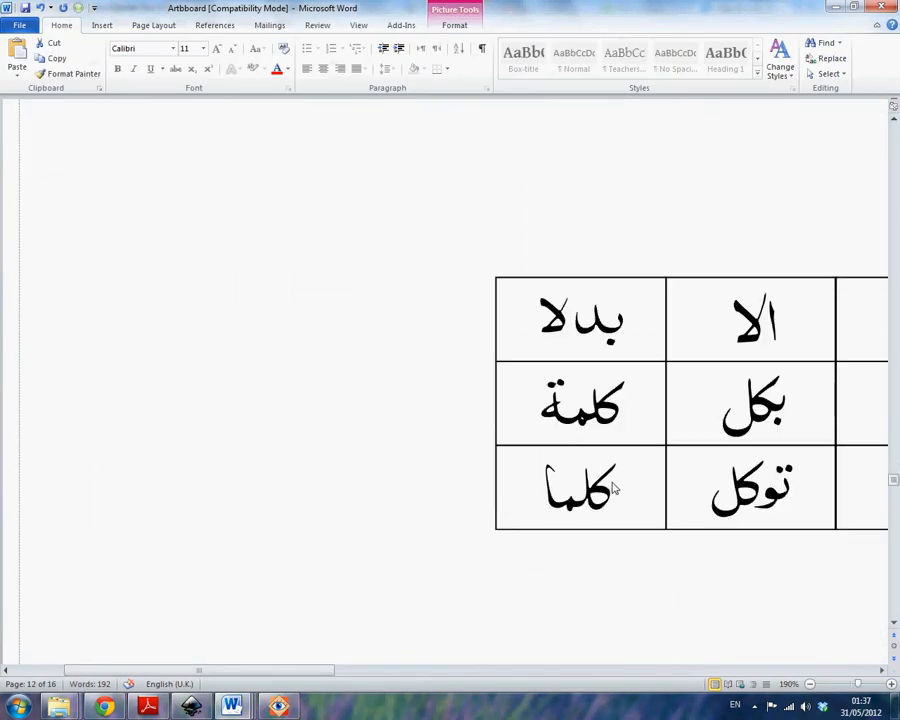
{"action": "scroll", "coordinate": [614, 487], "scroll_direction": "up", "scroll_amount": 5}
Step: Try pasting the copied word below the لحق words on the Artboard A4 document's canvas, and delete the pasted picture
{"action": "key", "text": "alt+Tab"}
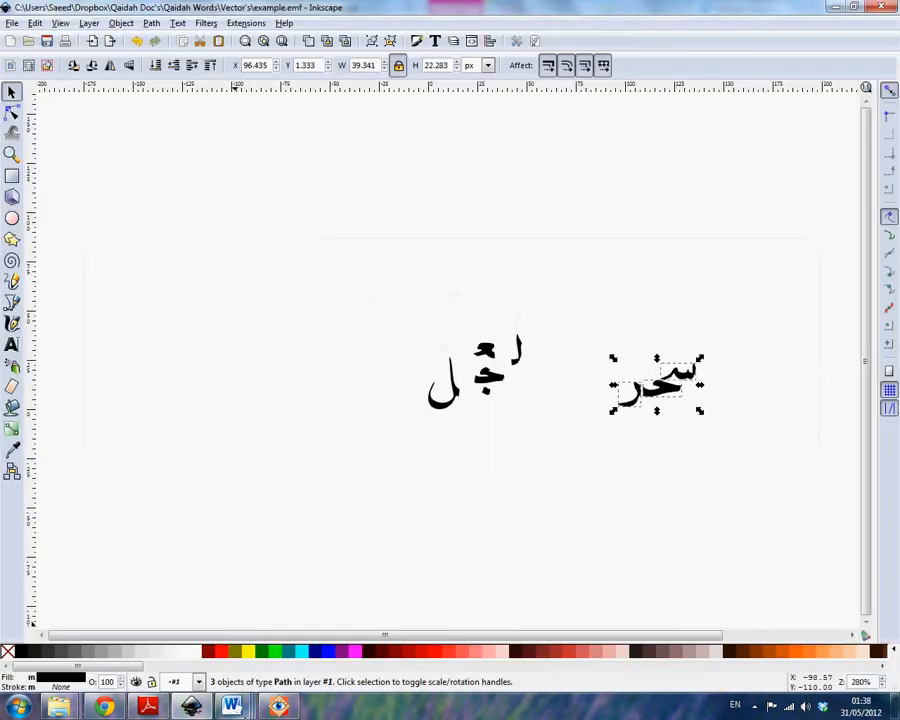
{"action": "mouse_move", "coordinate": [231, 706]}
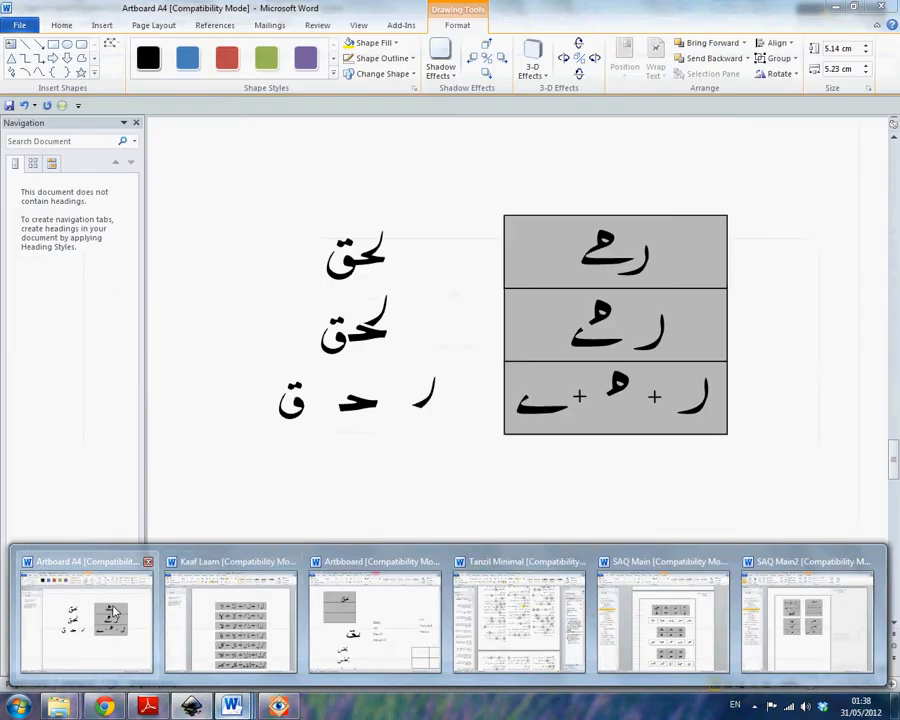
{"action": "left_click", "coordinate": [118, 612]}
{"action": "left_click", "coordinate": [454, 506]}
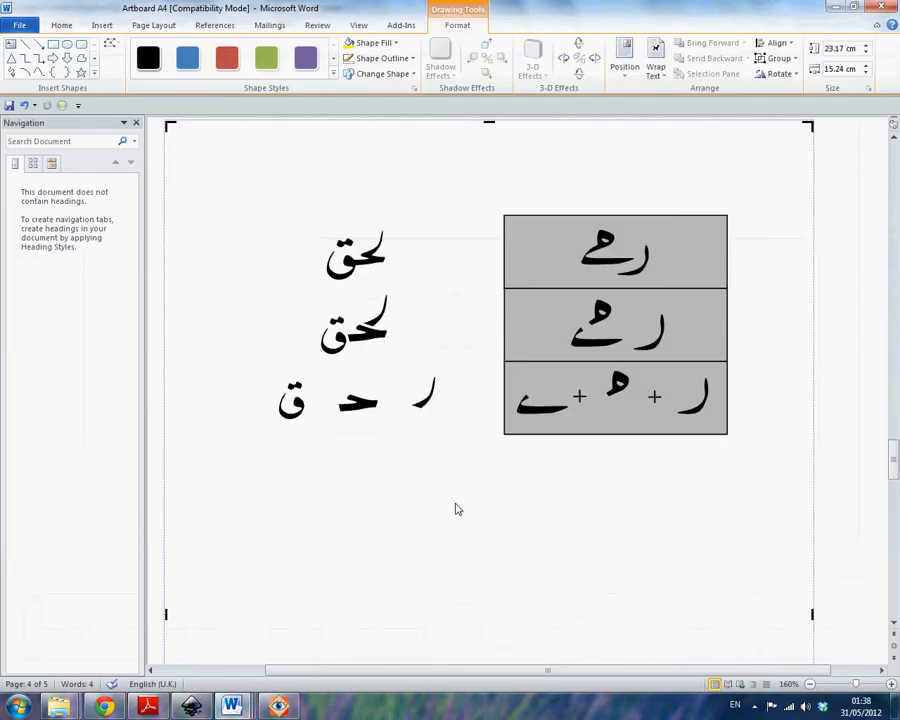
{"action": "right_click", "coordinate": [440, 502]}
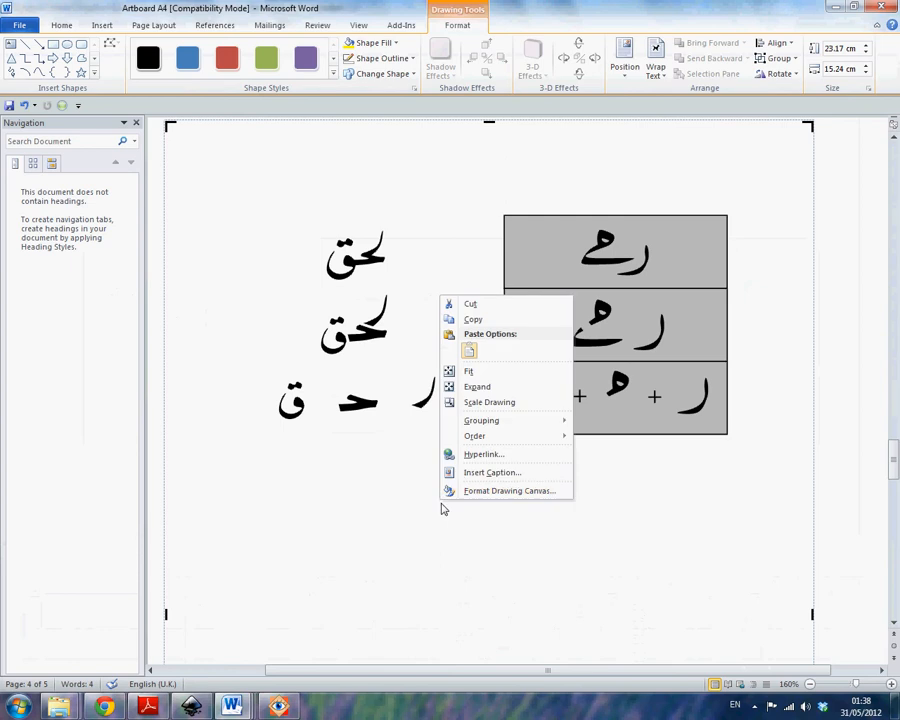
{"action": "left_click", "coordinate": [469, 350]}
{"action": "left_click_drag", "start_coordinate": [467, 603], "coordinate": [396, 497]}
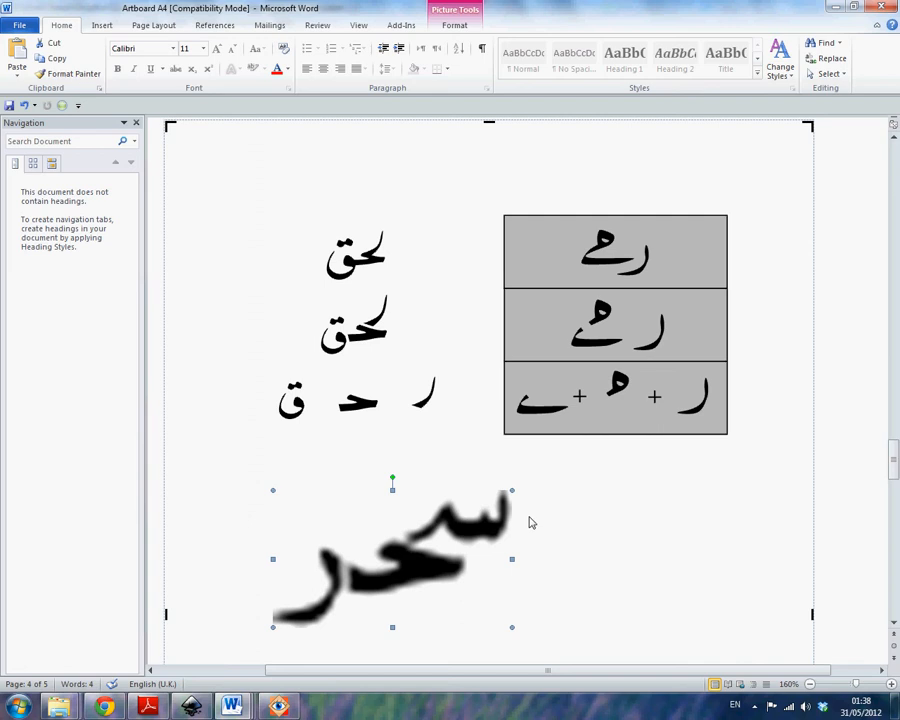
{"action": "key", "text": "Delete"}
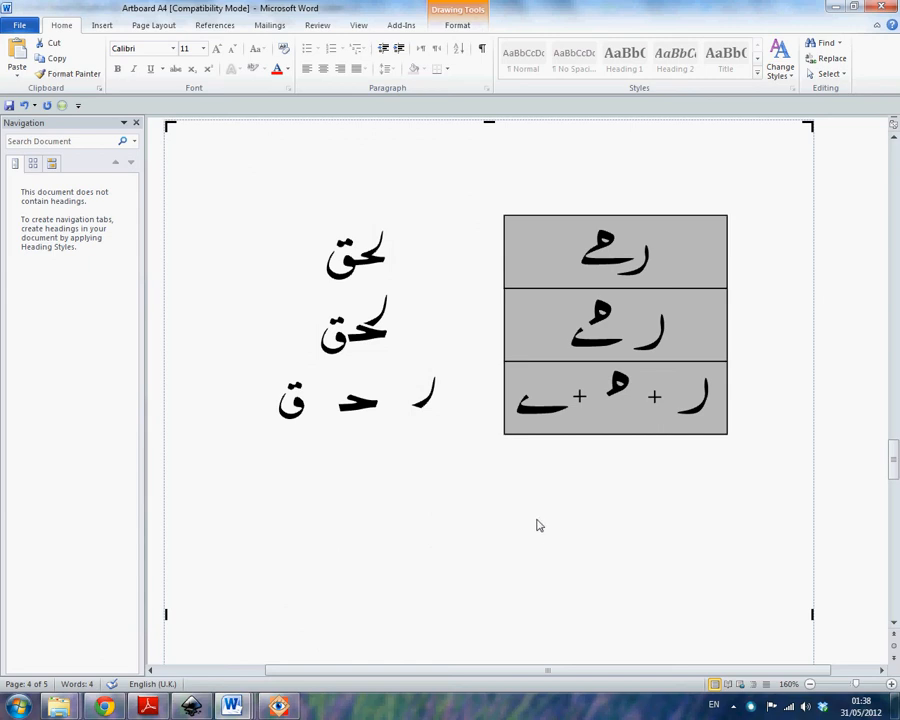
Step: Examine the edge sharpness of the existing لحق words on the canvas at high magnification
{"action": "left_click", "coordinate": [417, 413]}
{"action": "scroll", "coordinate": [434, 410], "scroll_direction": "up", "scroll_amount": 3}
{"action": "scroll", "coordinate": [488, 460], "scroll_direction": "up", "scroll_amount": 20}
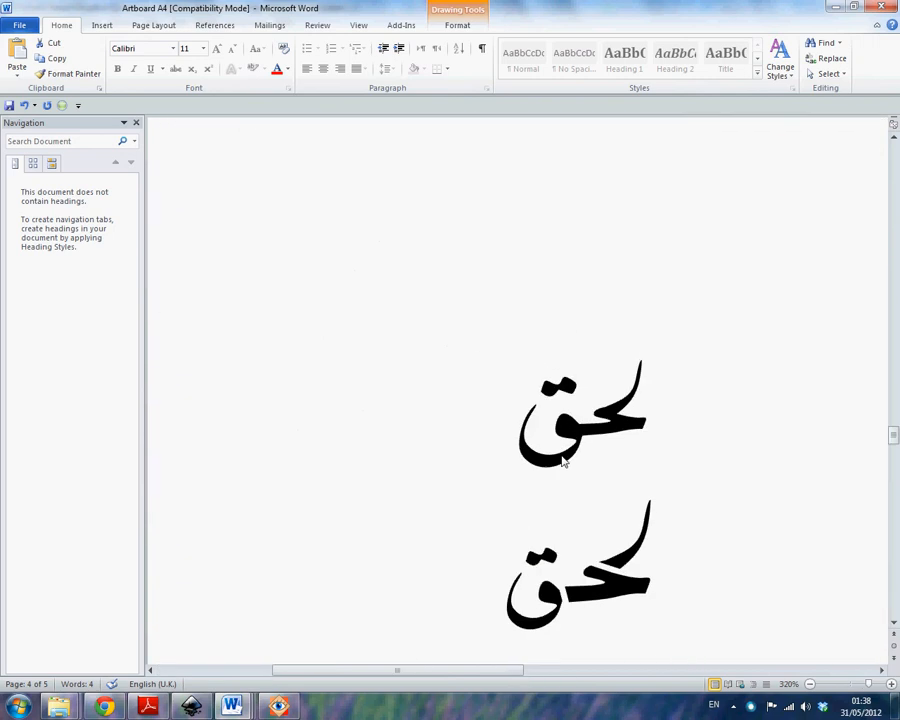
{"action": "left_click", "coordinate": [709, 538]}
{"action": "scroll", "coordinate": [757, 547], "scroll_direction": "up", "scroll_amount": 3}
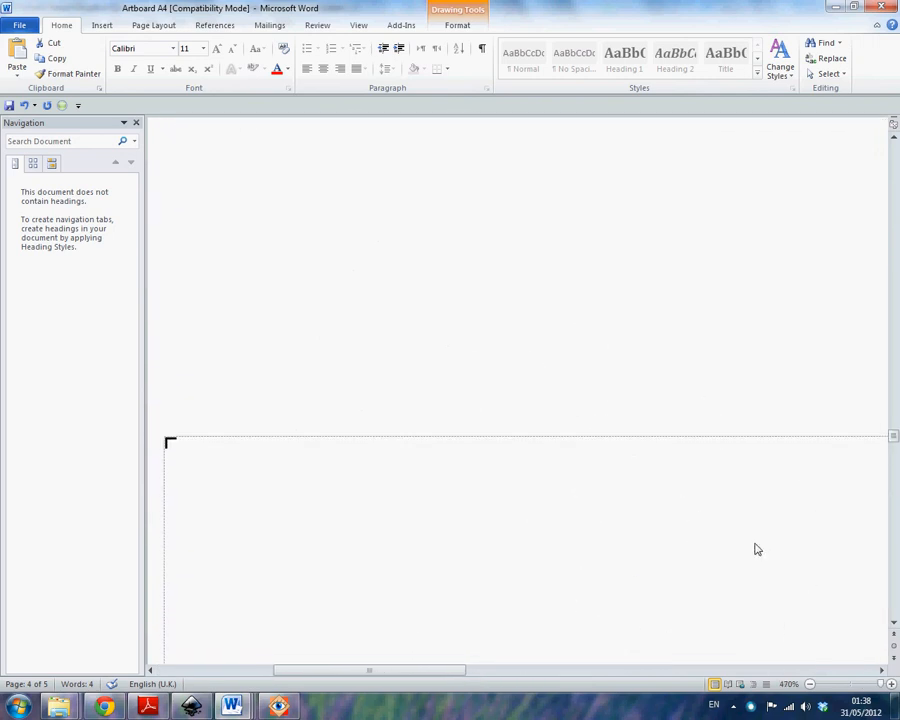
{"action": "scroll", "coordinate": [757, 549], "scroll_direction": "down", "scroll_amount": 20}
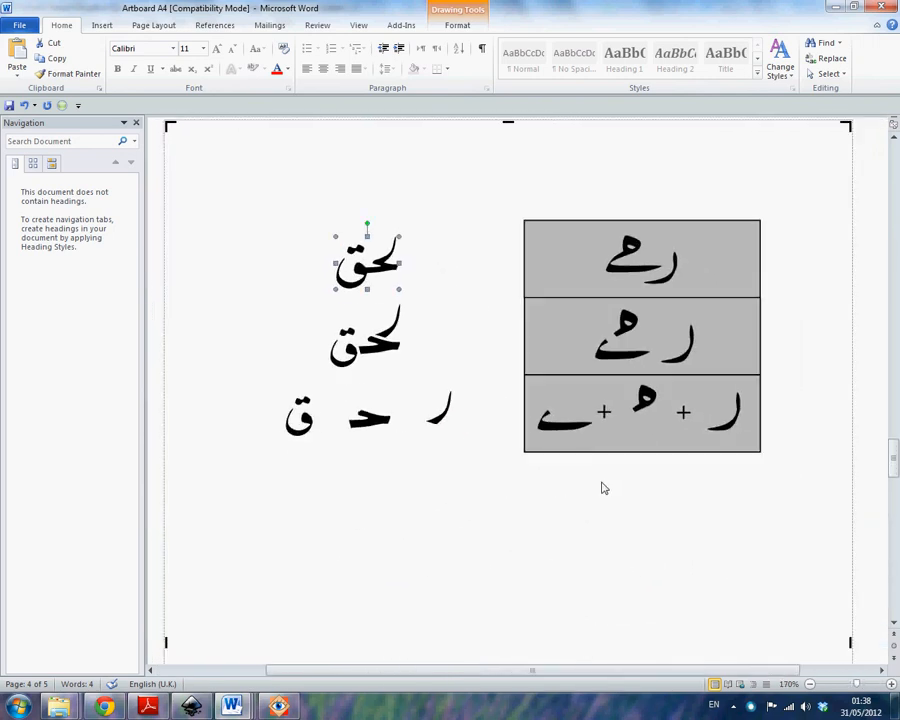
{"action": "scroll", "coordinate": [604, 488], "scroll_direction": "down", "scroll_amount": 3}
{"action": "left_click", "coordinate": [536, 499]}
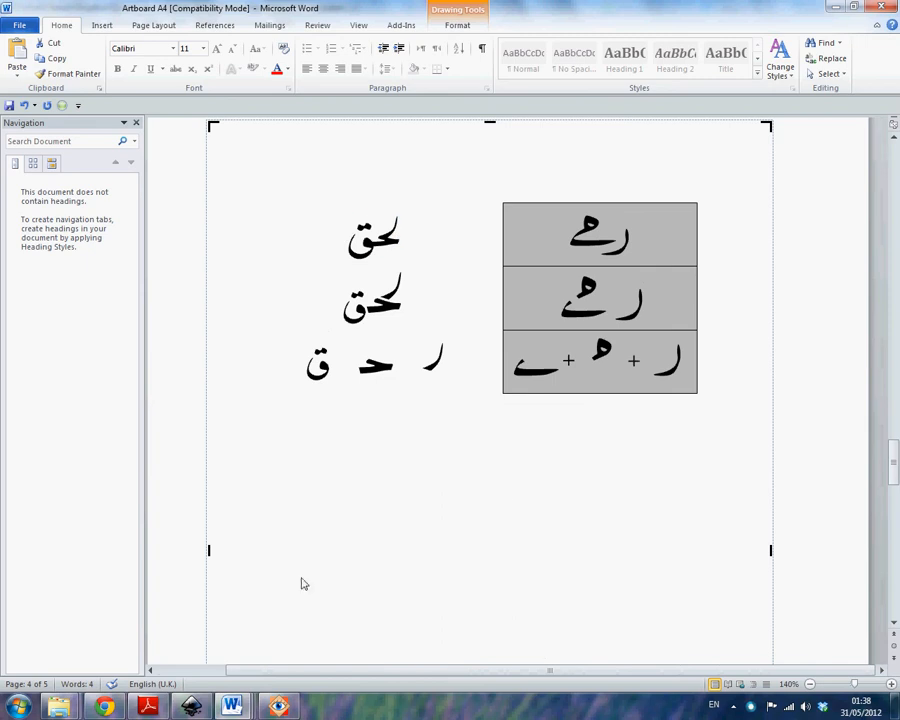
Step: Switch back to Inkscape and select all the letter paths of both words
{"action": "left_click", "coordinate": [188, 707]}
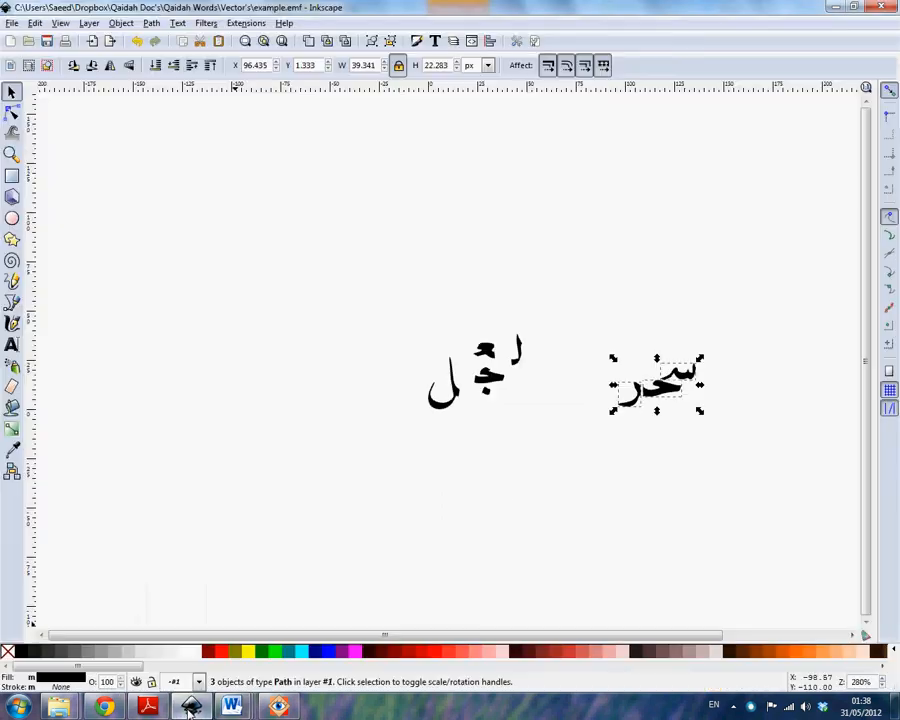
{"action": "left_click", "coordinate": [406, 541]}
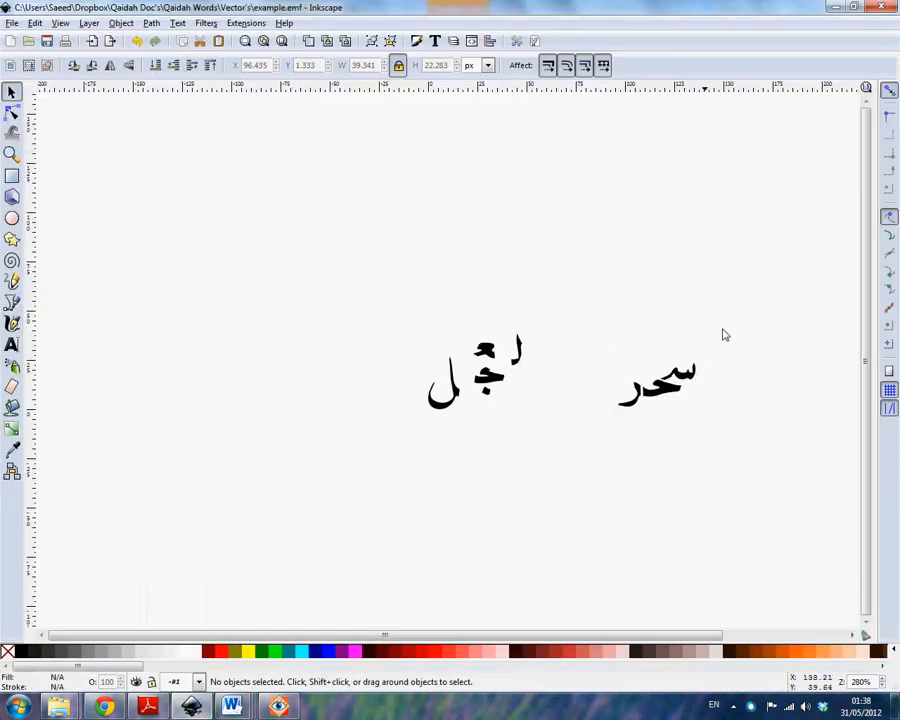
{"action": "left_click_drag", "start_coordinate": [770, 296], "coordinate": [337, 478]}
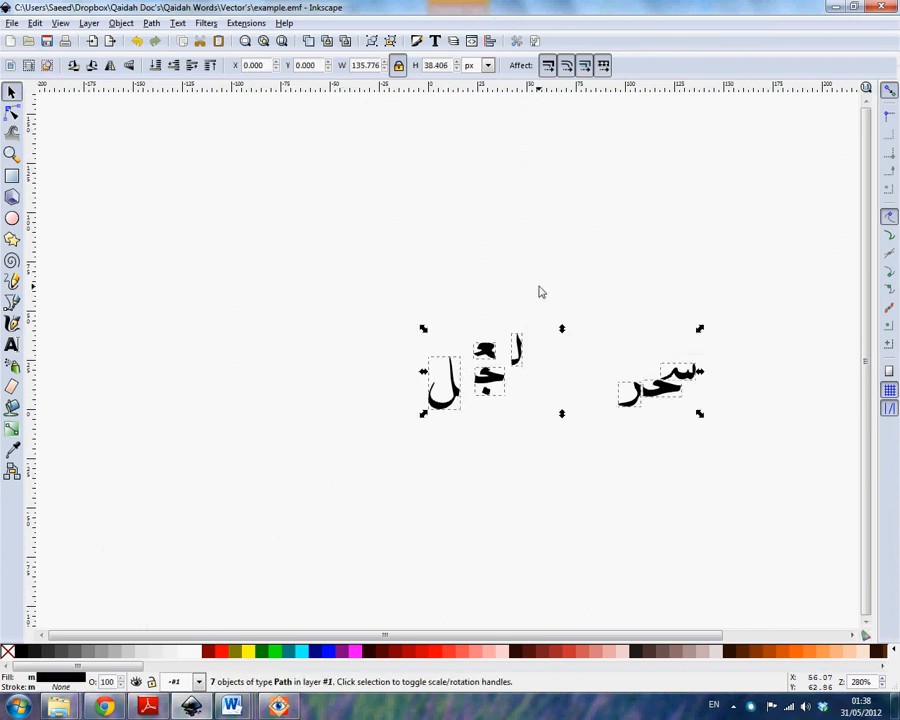
{"action": "left_click", "coordinate": [721, 318]}
{"action": "left_click_drag", "start_coordinate": [738, 308], "coordinate": [360, 478]}
{"action": "left_click", "coordinate": [350, 456]}
{"action": "left_click", "coordinate": [764, 267]}
Step: Start saving the drawing under a new name with Enhanced Metafile (*.emf) as the file type, and cancel the save
{"action": "left_click", "coordinate": [12, 23]}
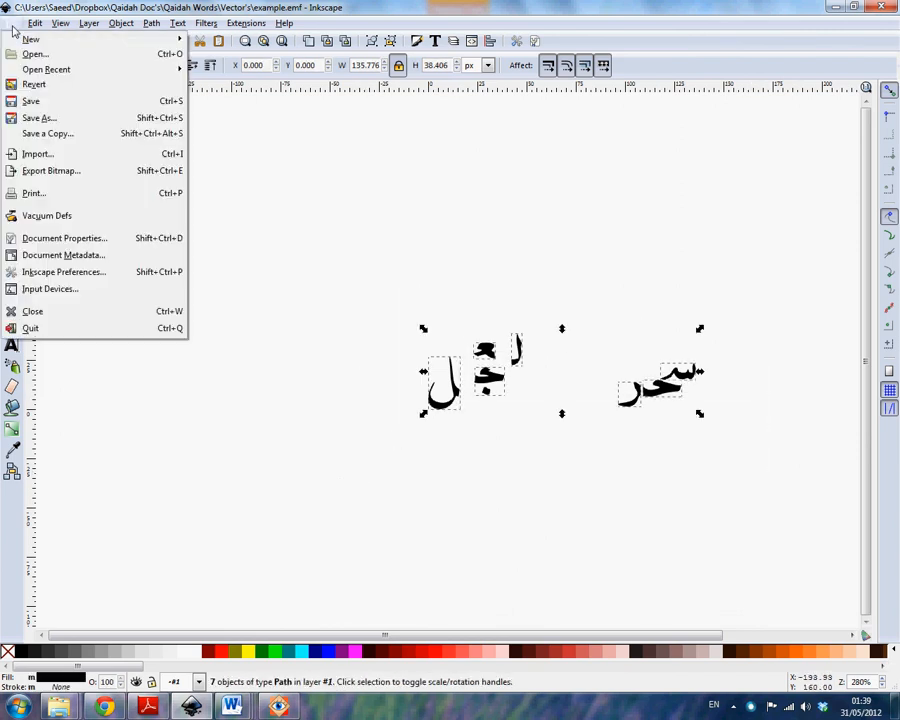
{"action": "left_click", "coordinate": [53, 122]}
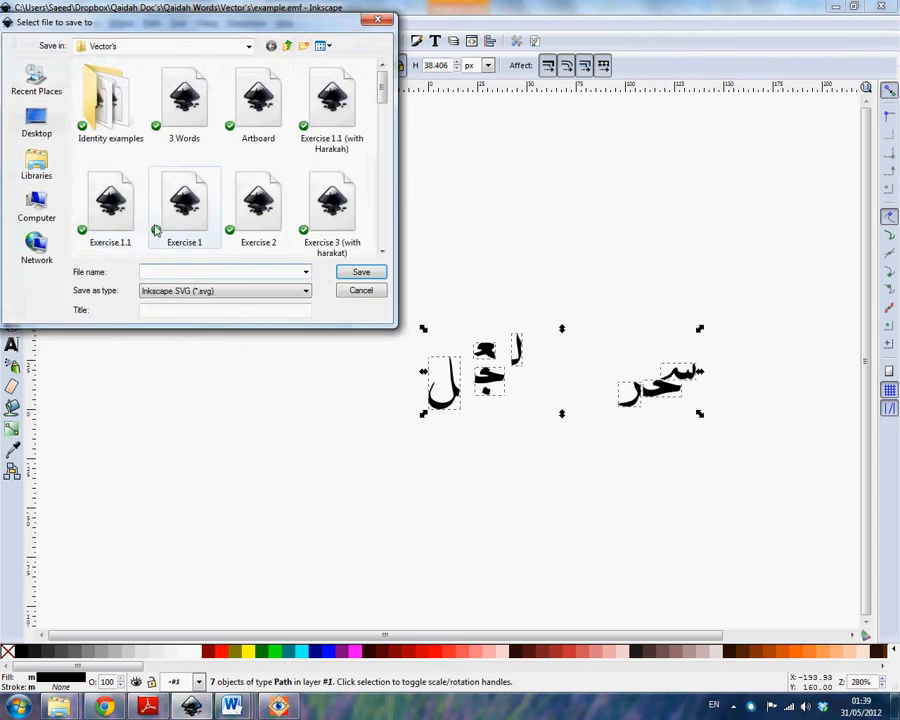
{"action": "left_click", "coordinate": [155, 291]}
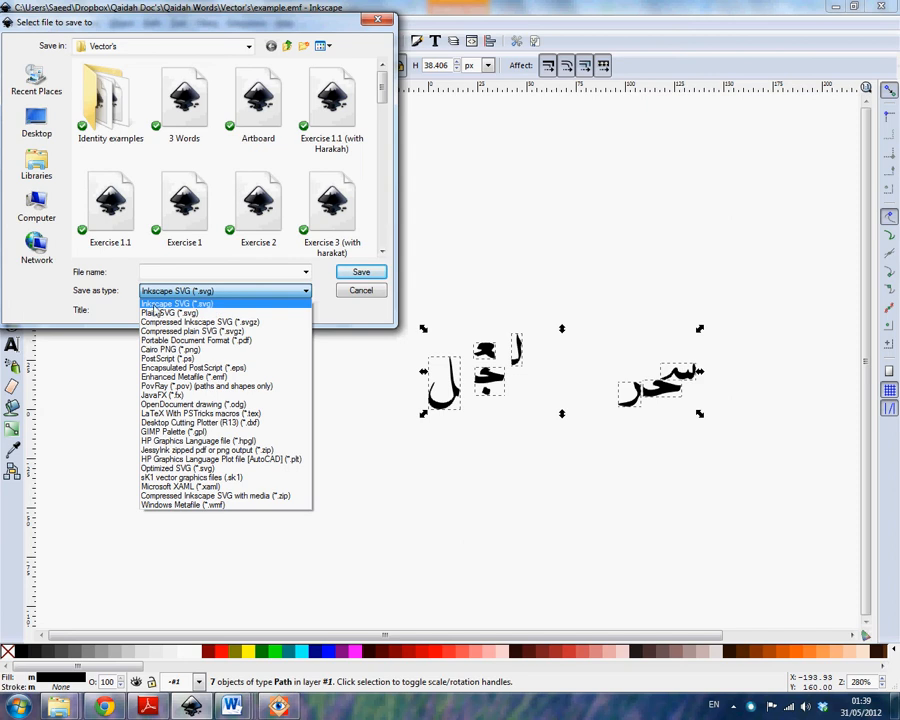
{"action": "left_click", "coordinate": [78, 296]}
{"action": "left_click", "coordinate": [233, 290]}
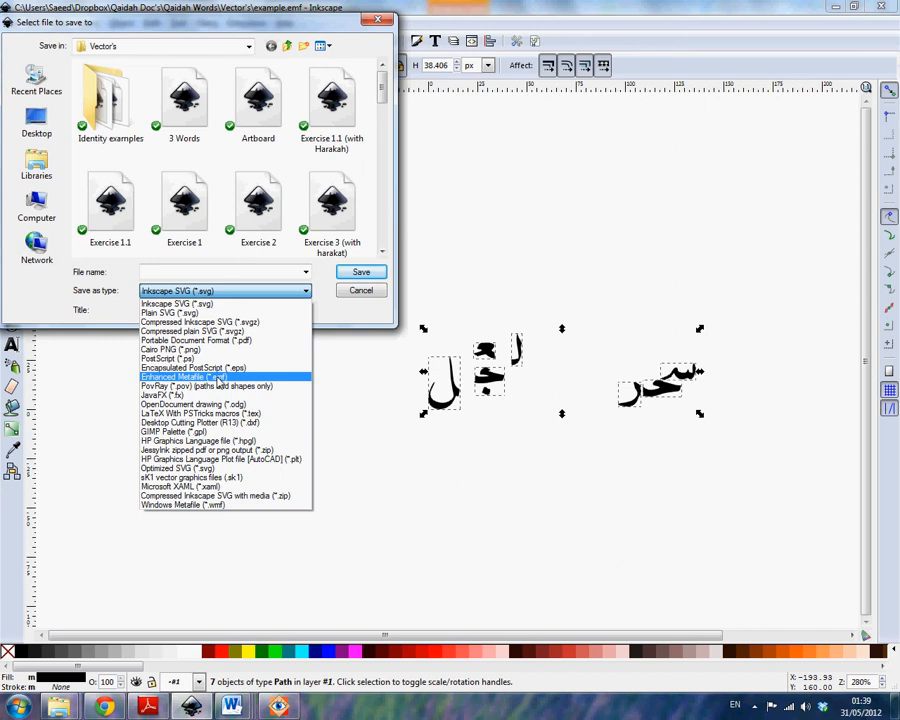
{"action": "left_click", "coordinate": [218, 377]}
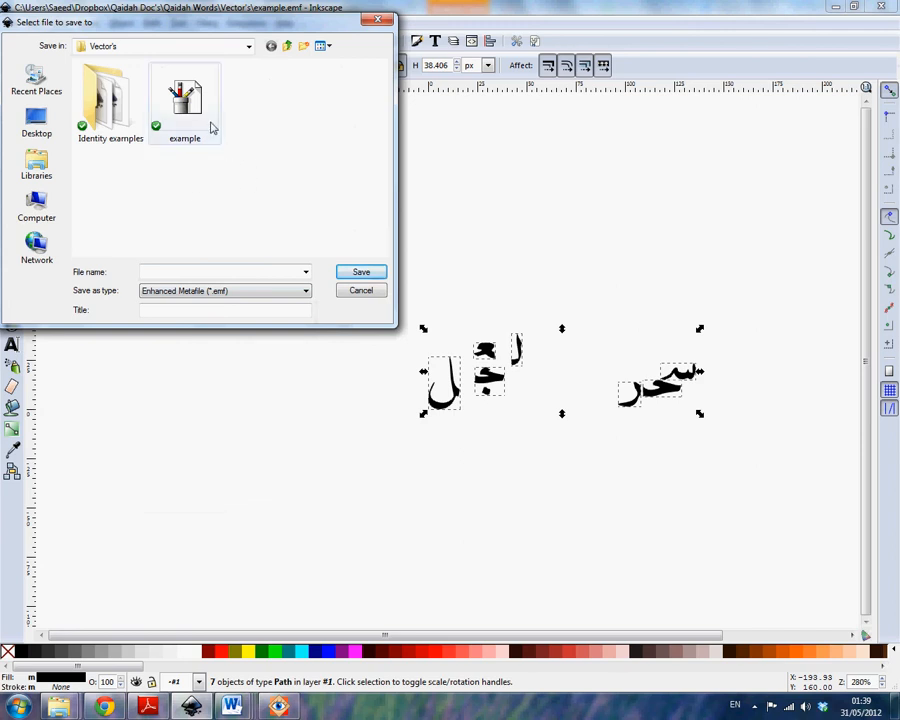
{"action": "left_click", "coordinate": [371, 292]}
{"action": "left_click", "coordinate": [570, 268]}
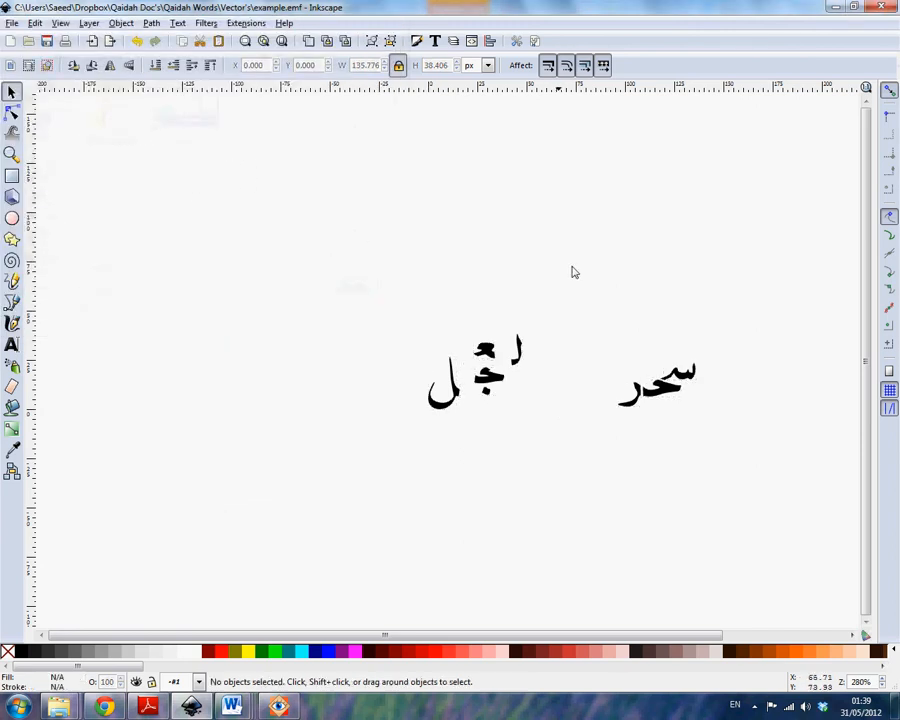
Step: Select all the letter paths of both words and open the document properties beside the drawing
{"action": "scroll", "coordinate": [665, 323], "scroll_direction": "down", "scroll_amount": 6, "text": "ctrl"}
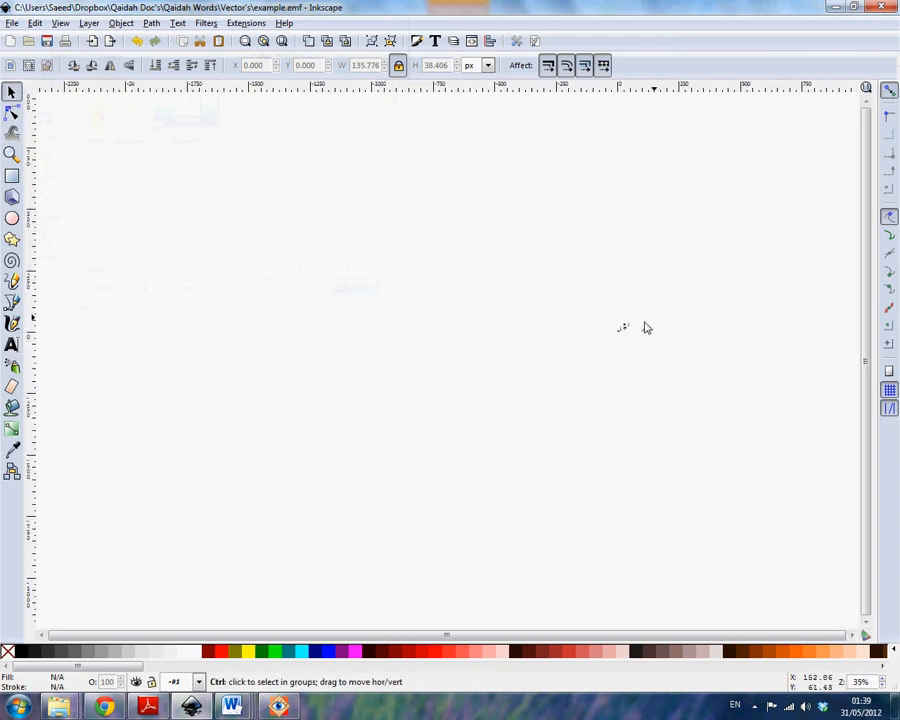
{"action": "scroll", "coordinate": [672, 327], "scroll_direction": "up", "scroll_amount": 2, "text": "ctrl"}
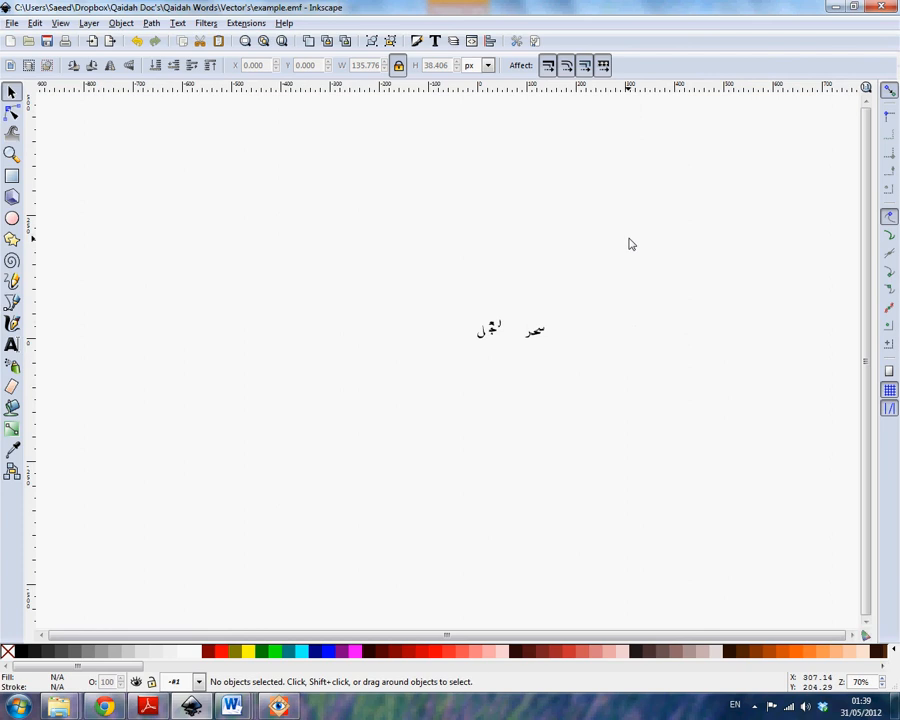
{"action": "left_click_drag", "start_coordinate": [629, 238], "coordinate": [426, 398]}
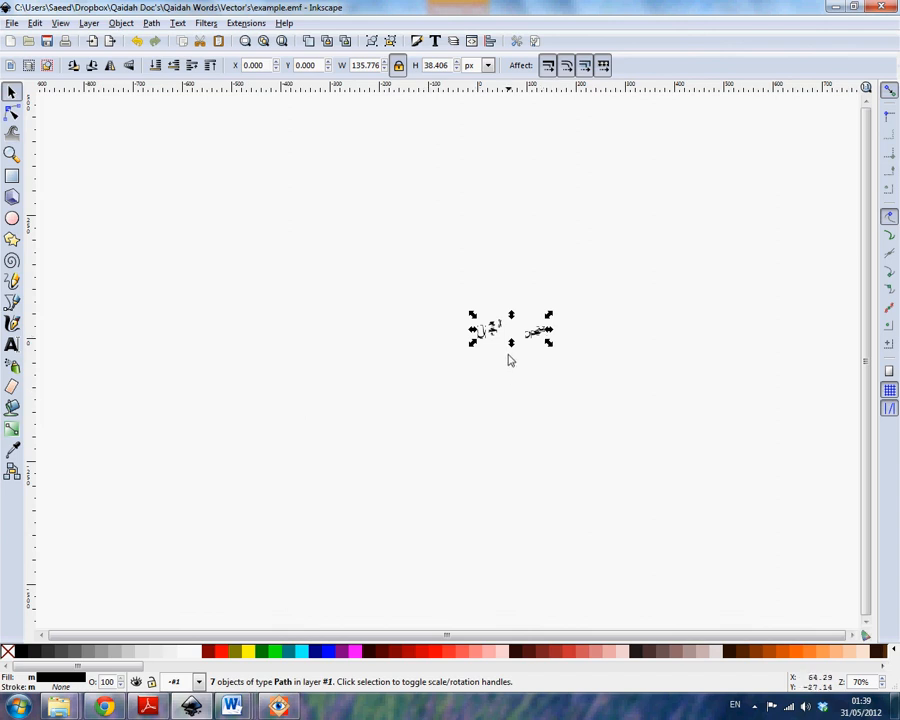
{"action": "left_click", "coordinate": [12, 25]}
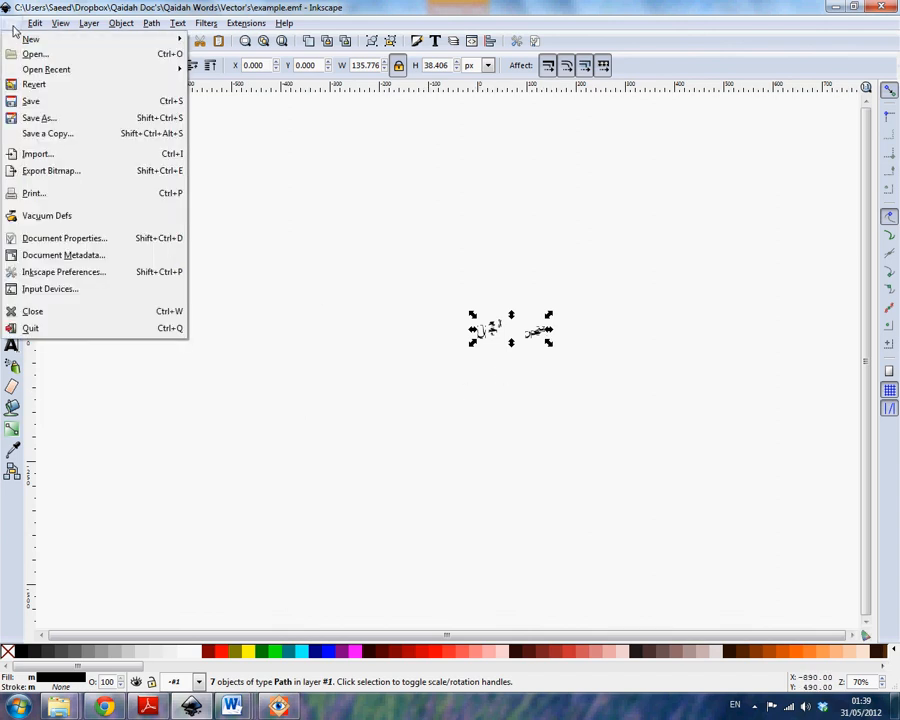
{"action": "left_click", "coordinate": [82, 241]}
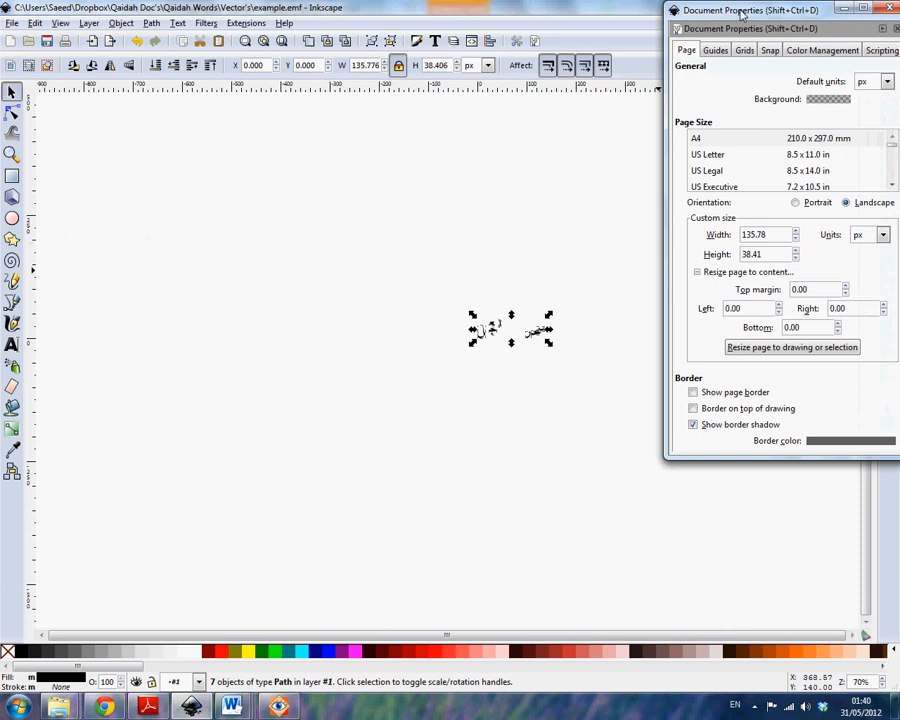
{"action": "left_click_drag", "start_coordinate": [741, 12], "coordinate": [721, 60]}
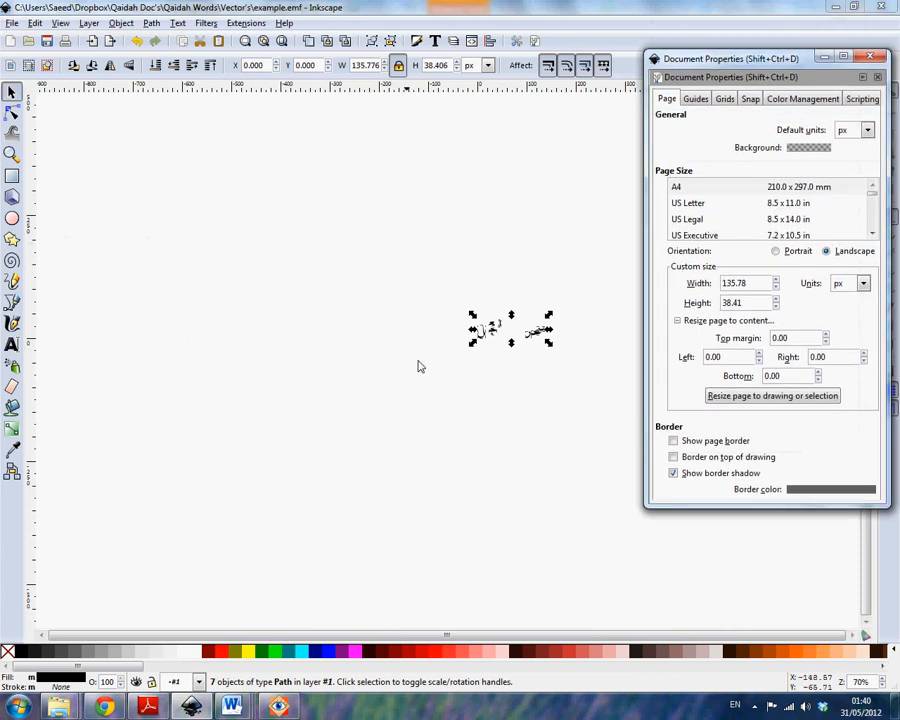
Step: Reselect all the letter paths and resize the page to the selection
{"action": "mouse_move", "coordinate": [595, 278]}
{"action": "left_mouse_down"}
{"action": "mouse_move", "coordinate": [514, 317]}
{"action": "mouse_move", "coordinate": [440, 394]}
{"action": "left_mouse_up"}
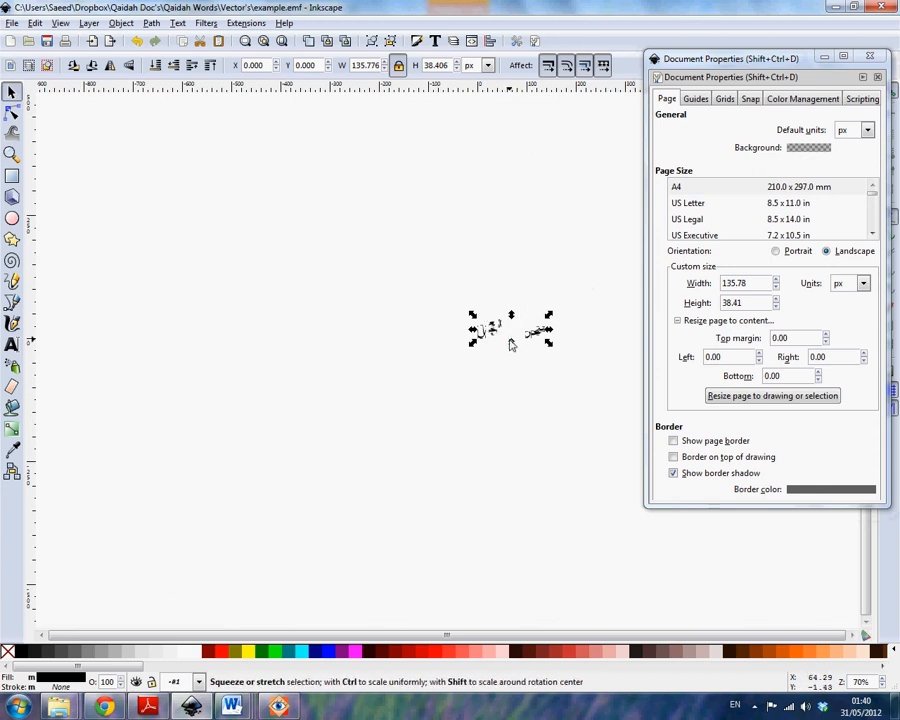
{"action": "left_click", "coordinate": [508, 378]}
{"action": "left_click_drag", "start_coordinate": [457, 288], "coordinate": [511, 366]}
{"action": "left_click_drag", "start_coordinate": [567, 260], "coordinate": [461, 365]}
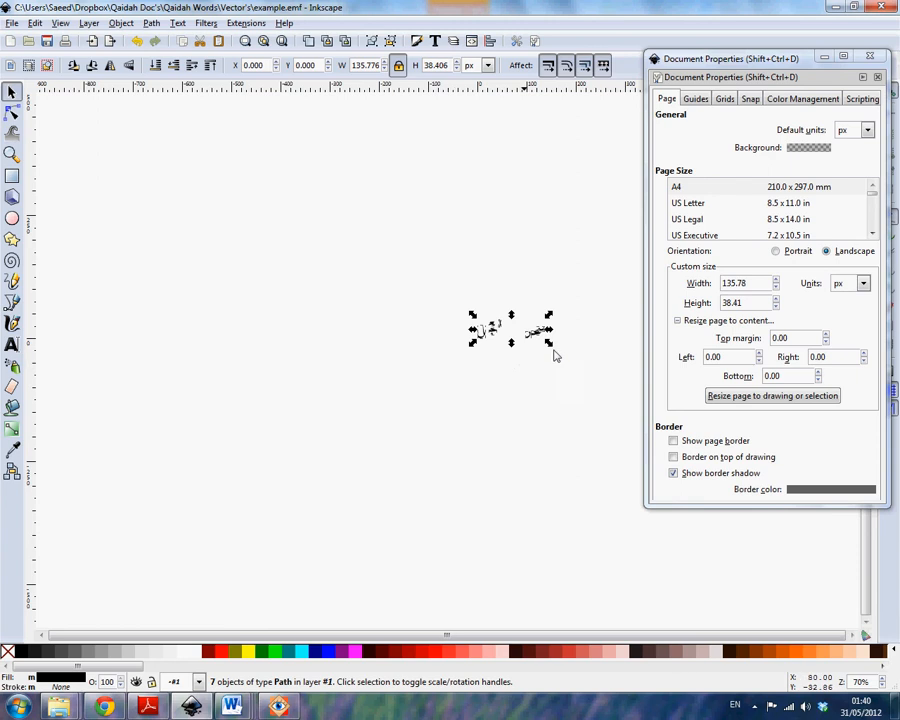
{"action": "left_click", "coordinate": [783, 401]}
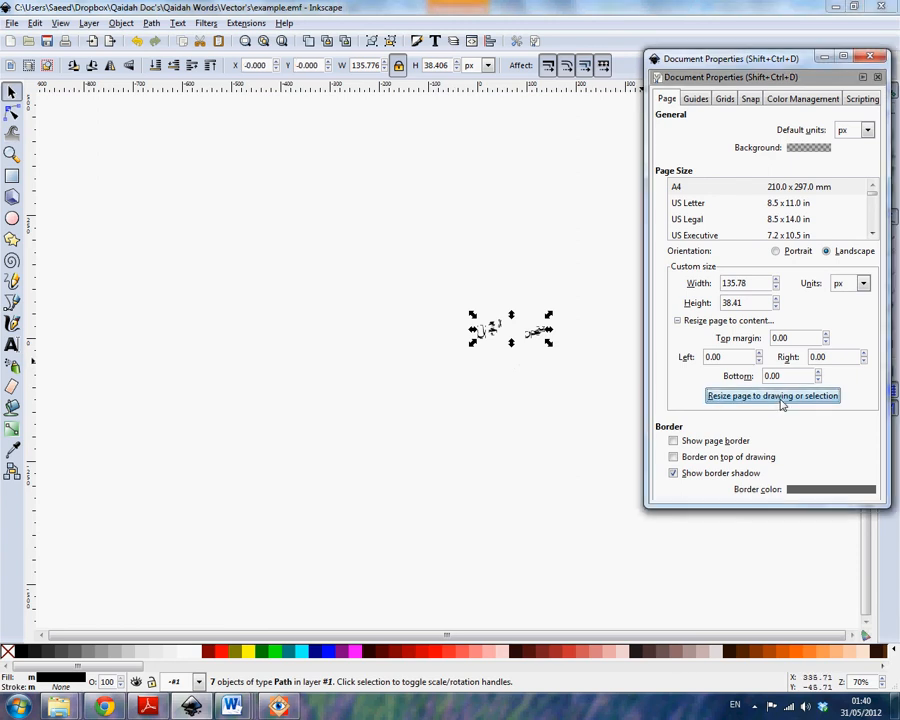
Step: Show the page border to check the page's fit around the words, hide it again and close the document properties
{"action": "left_click", "coordinate": [674, 442]}
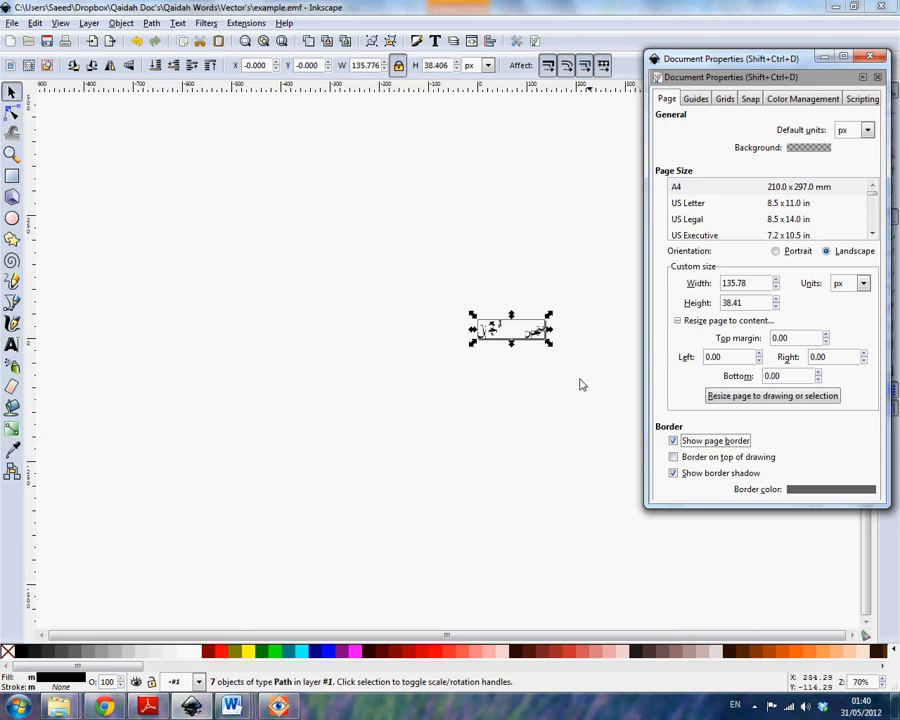
{"action": "scroll", "coordinate": [539, 334], "scroll_direction": "up", "scroll_amount": 4}
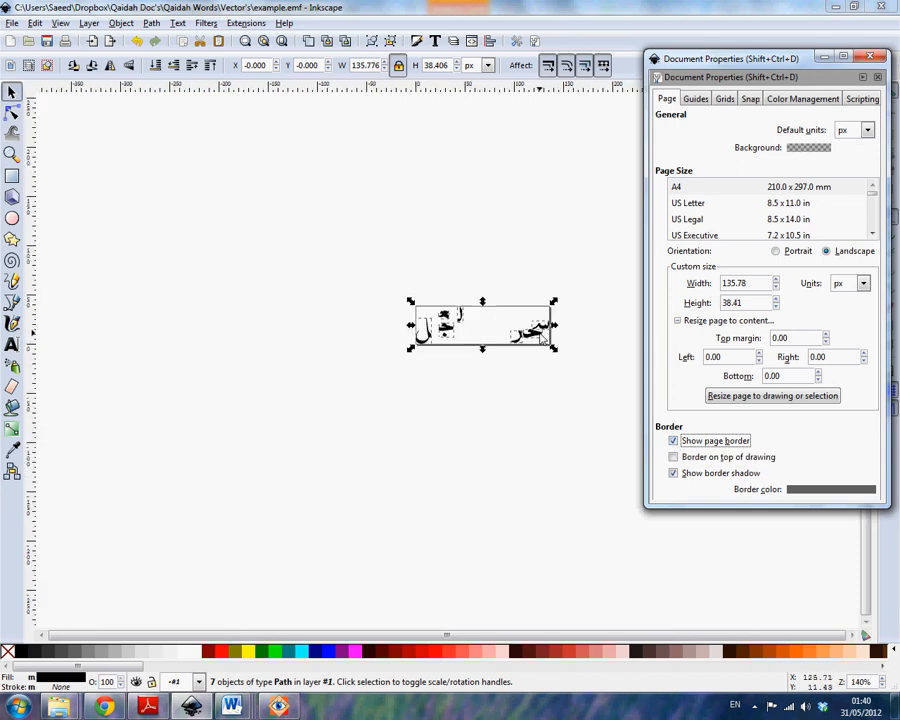
{"action": "left_click", "coordinate": [674, 442]}
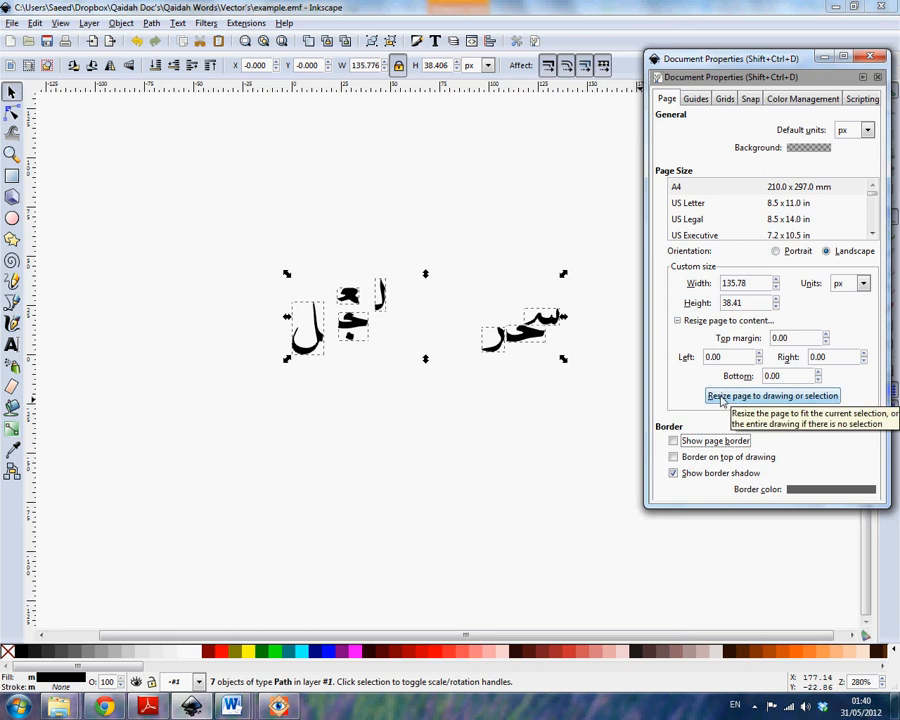
{"action": "left_click", "coordinate": [877, 57]}
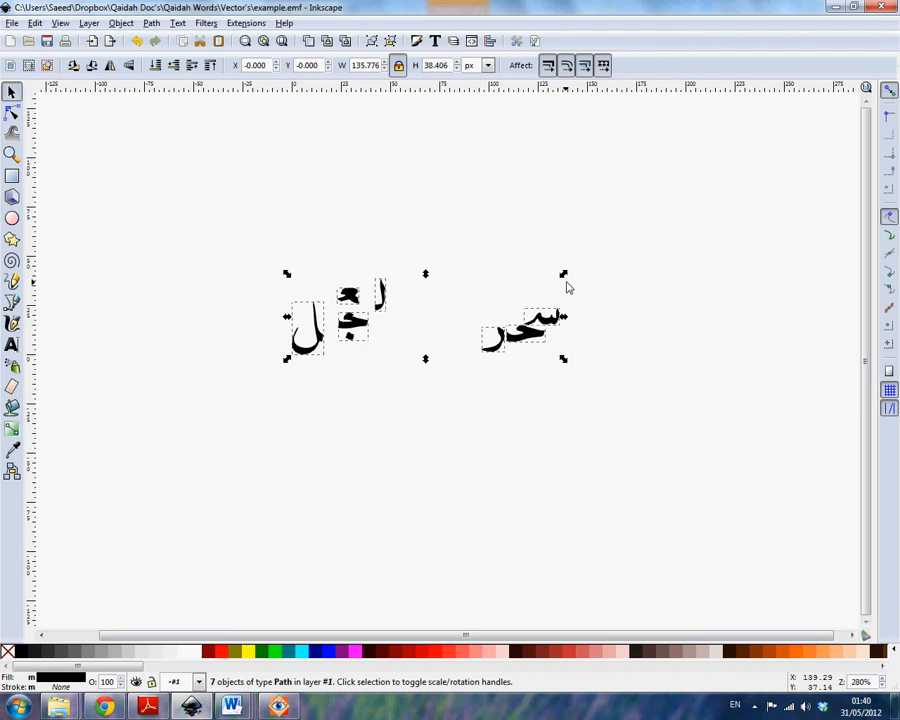
{"action": "key", "text": "ctrl"}
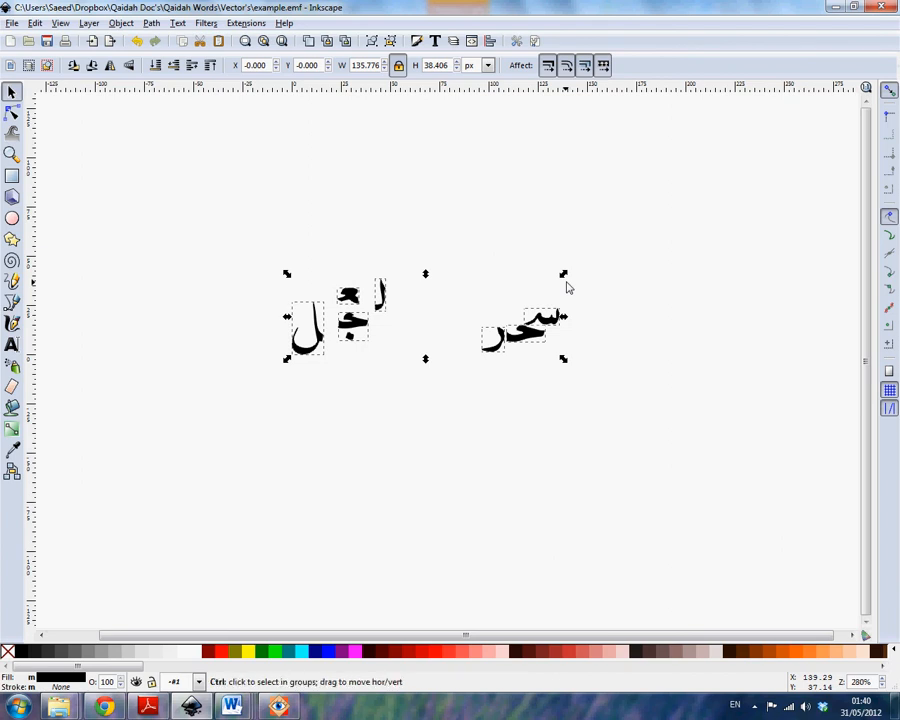
{"action": "key", "text": "ctrl+shift+d"}
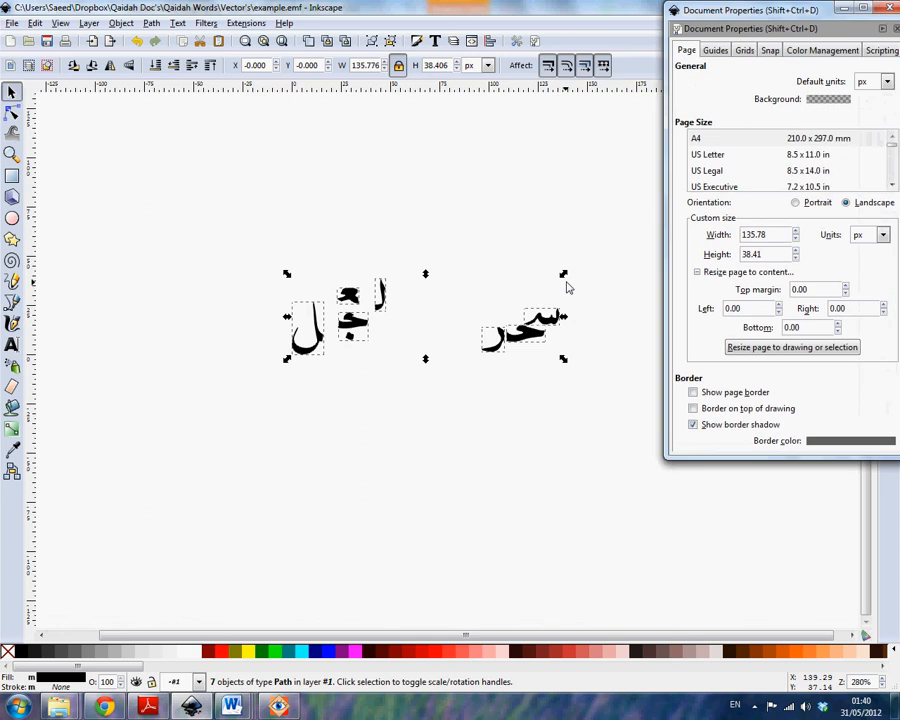
{"action": "left_click", "coordinate": [883, 7]}
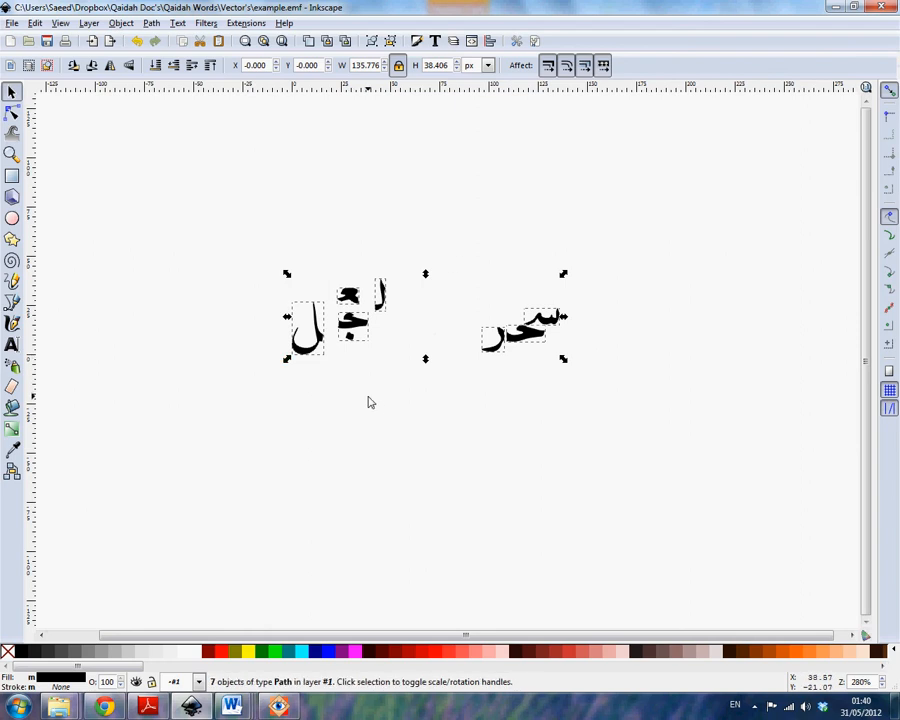
Step: Start saving the drawing under a new name in the Vector's folder with Enhanced Metafile (*.emf) as the file type
{"action": "left_click", "coordinate": [15, 26]}
{"action": "left_click", "coordinate": [46, 120]}
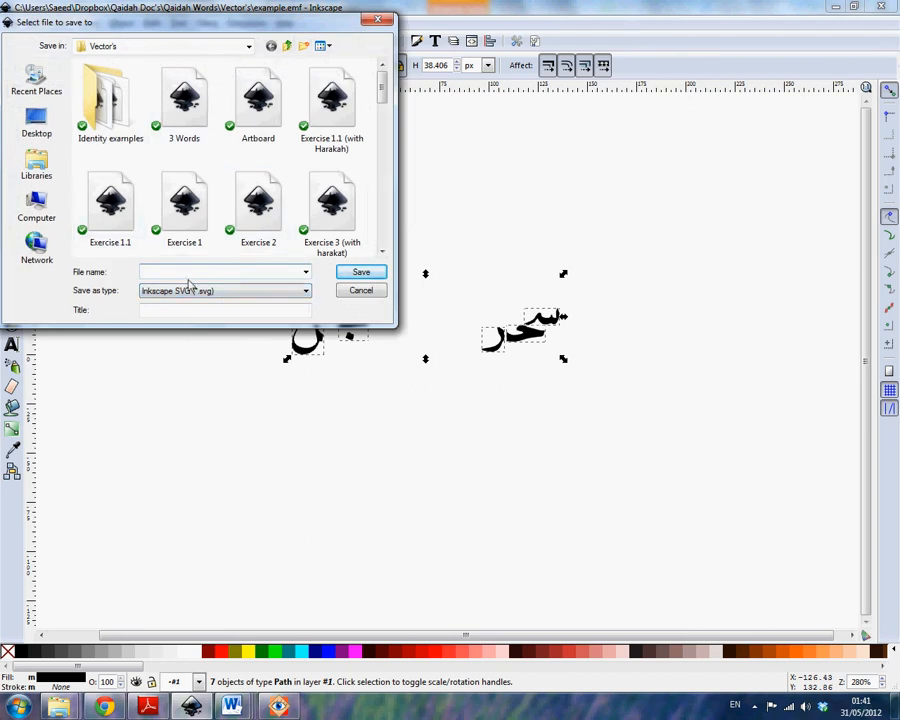
{"action": "left_click", "coordinate": [190, 291]}
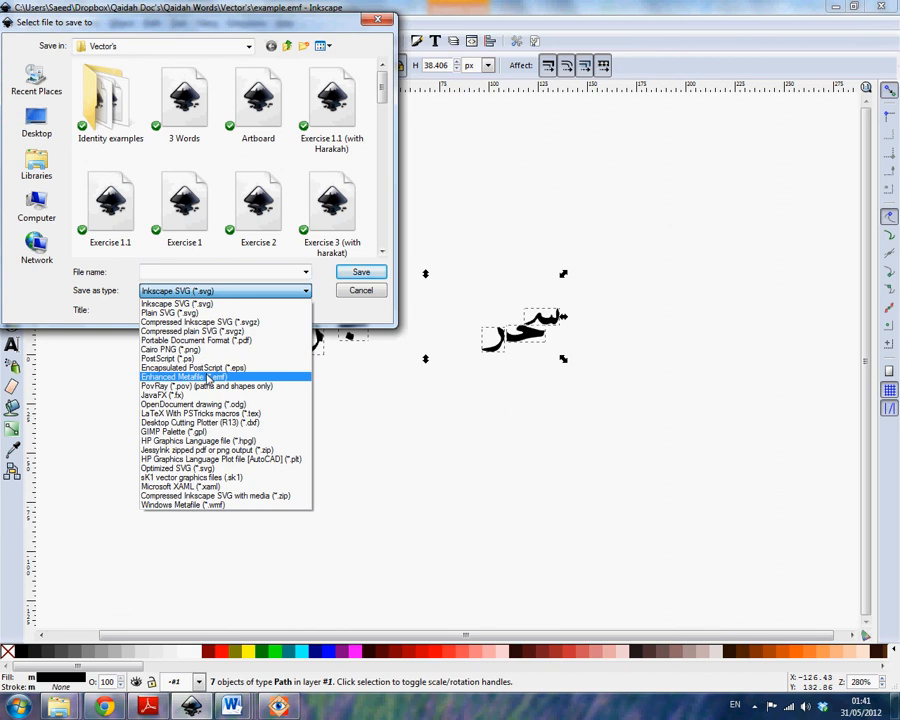
{"action": "left_click", "coordinate": [207, 377]}
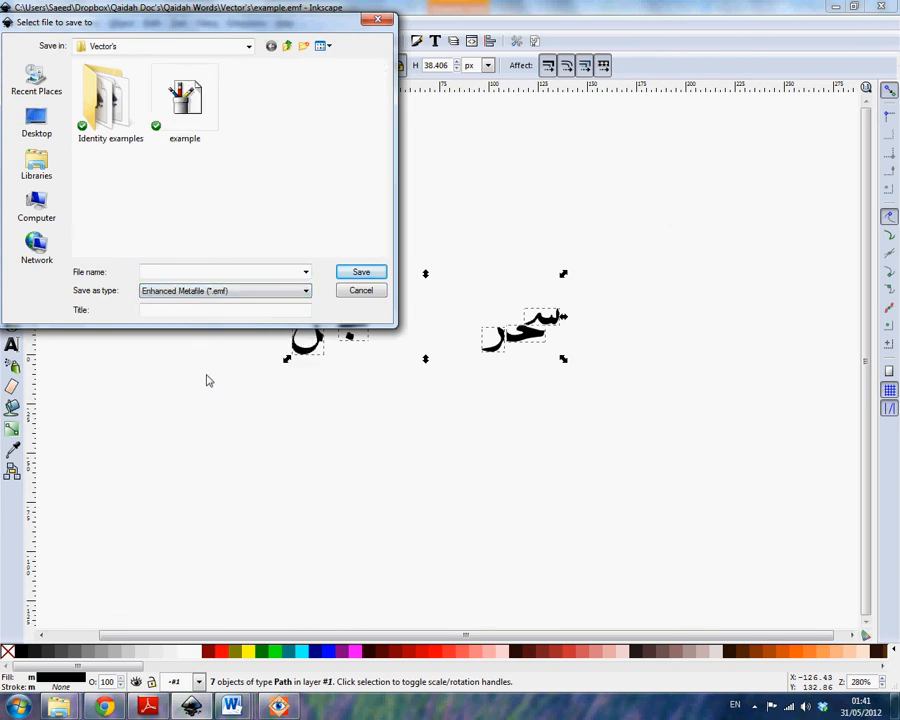
Step: Save over the existing example file with texts converted to paths, replacing its contents
{"action": "left_click", "coordinate": [210, 100]}
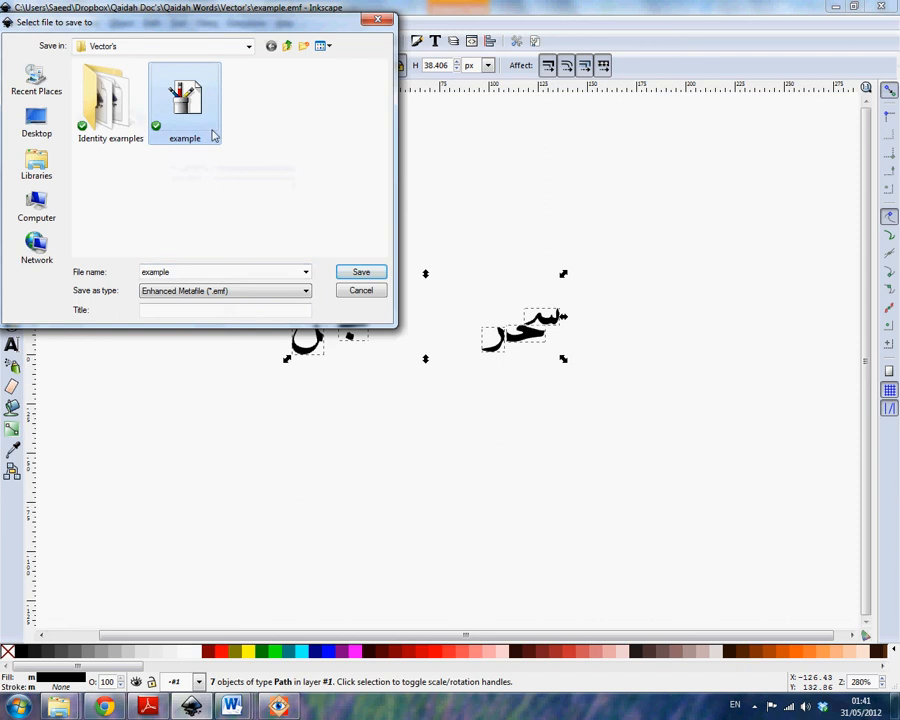
{"action": "double_click", "coordinate": [180, 274]}
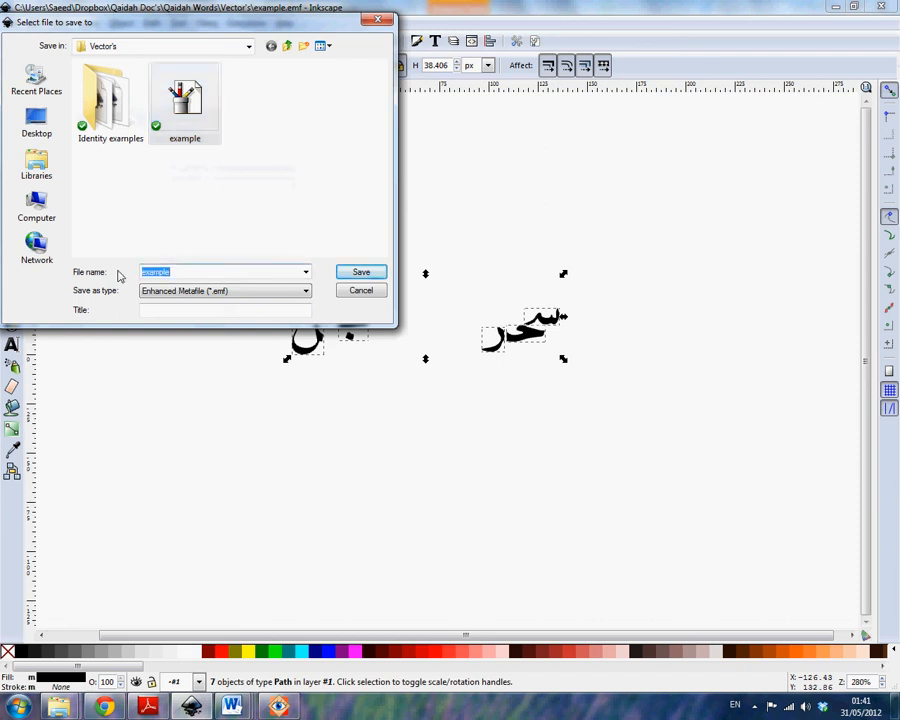
{"action": "type", "text": "icjnicjn"}
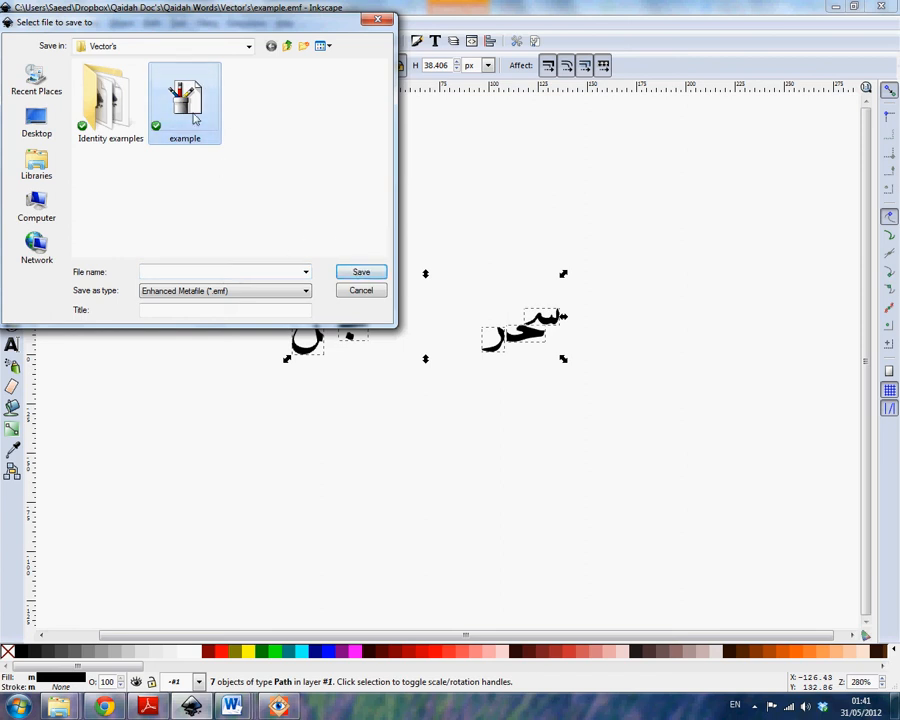
{"action": "left_click", "coordinate": [110, 100]}
{"action": "left_click", "coordinate": [184, 100]}
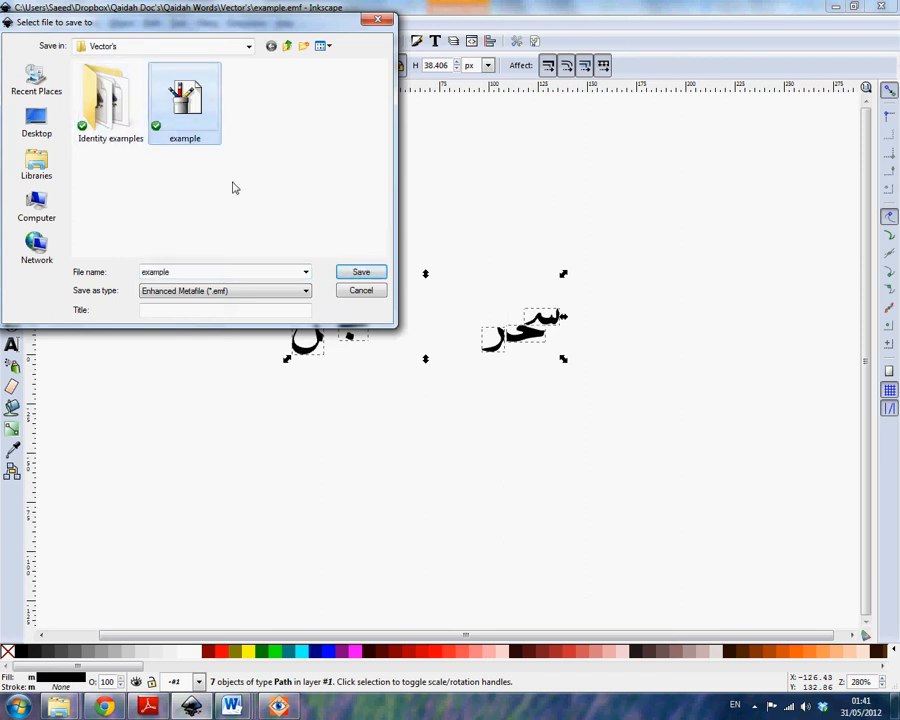
{"action": "left_click", "coordinate": [361, 274]}
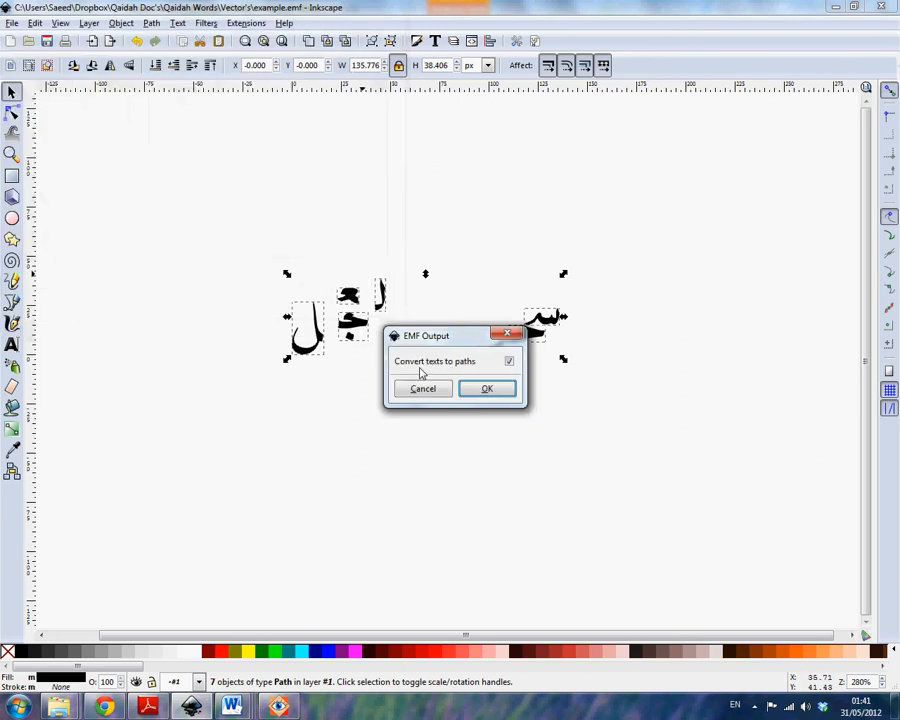
{"action": "left_click", "coordinate": [486, 390]}
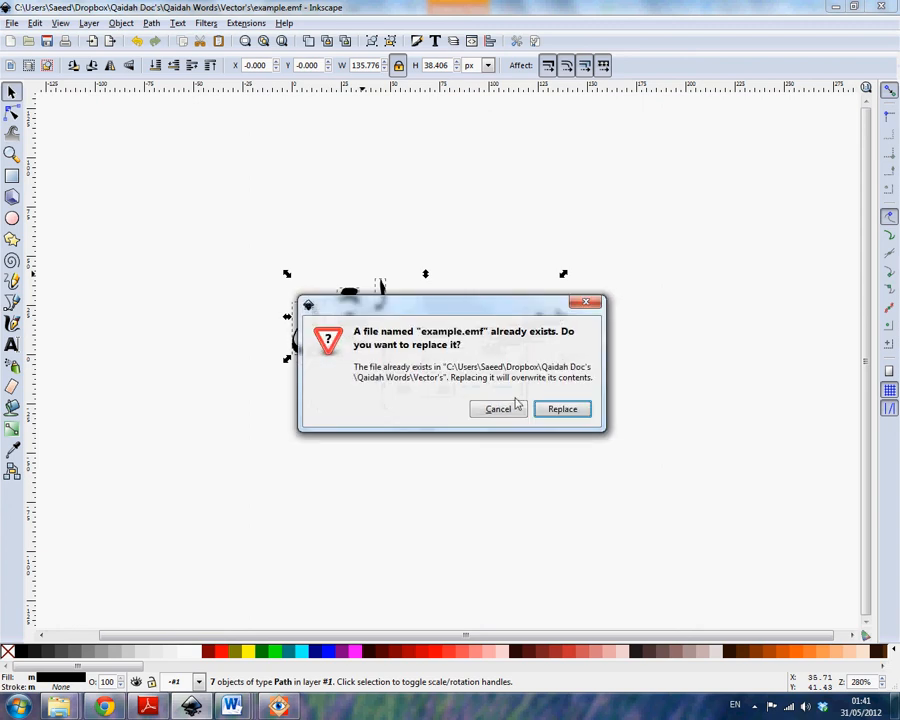
{"action": "left_click", "coordinate": [565, 409]}
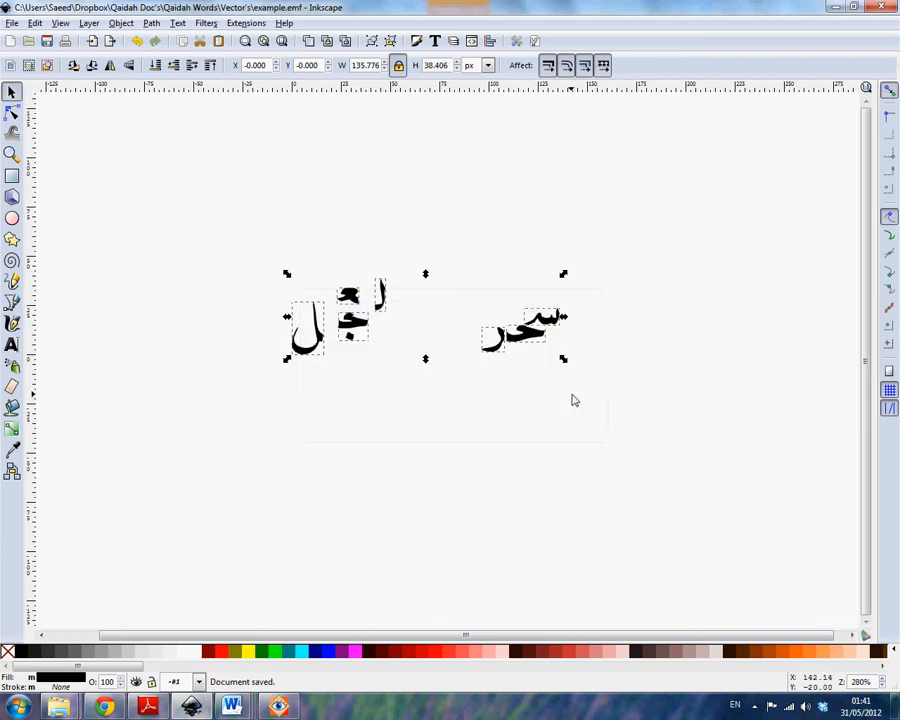
Step: Switch to the Artboard A4 document in Word and insert the example picture from the Vector's folder
{"action": "mouse_move", "coordinate": [236, 708]}
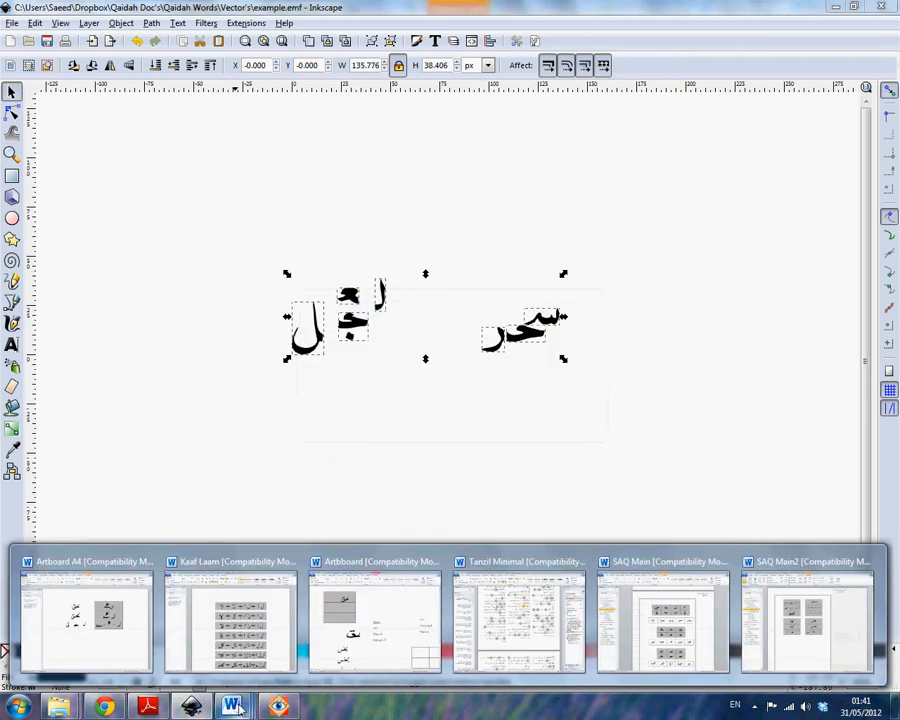
{"action": "left_click", "coordinate": [78, 600]}
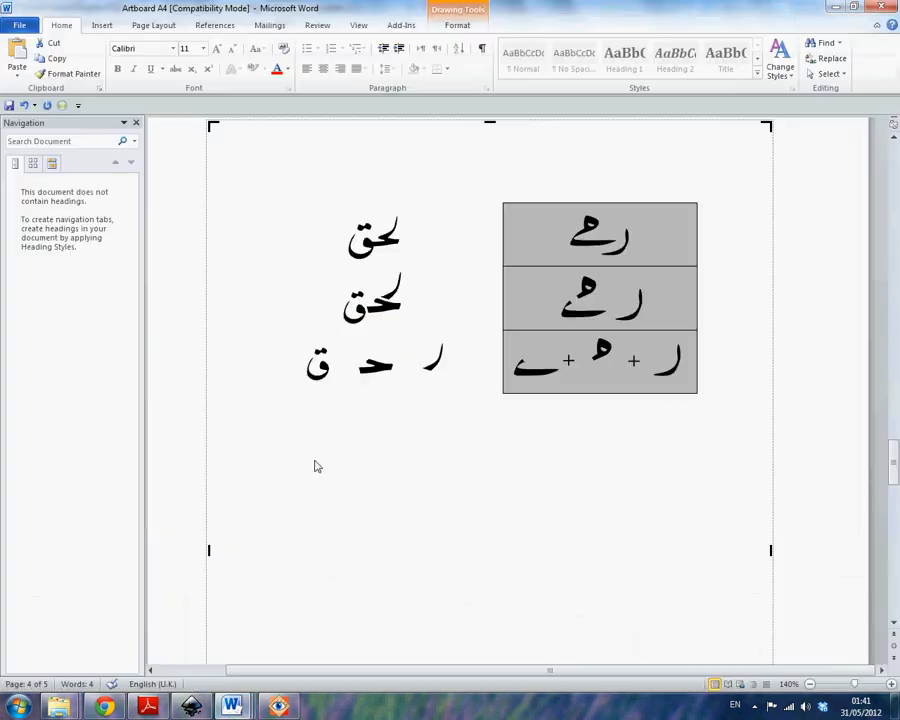
{"action": "left_click", "coordinate": [101, 26]}
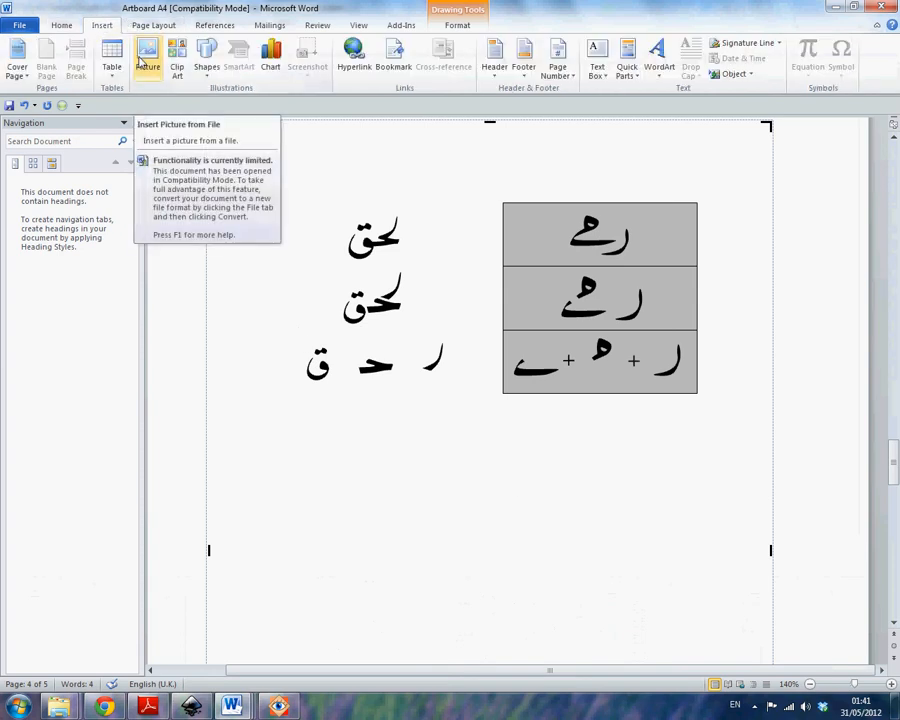
{"action": "left_click", "coordinate": [142, 62]}
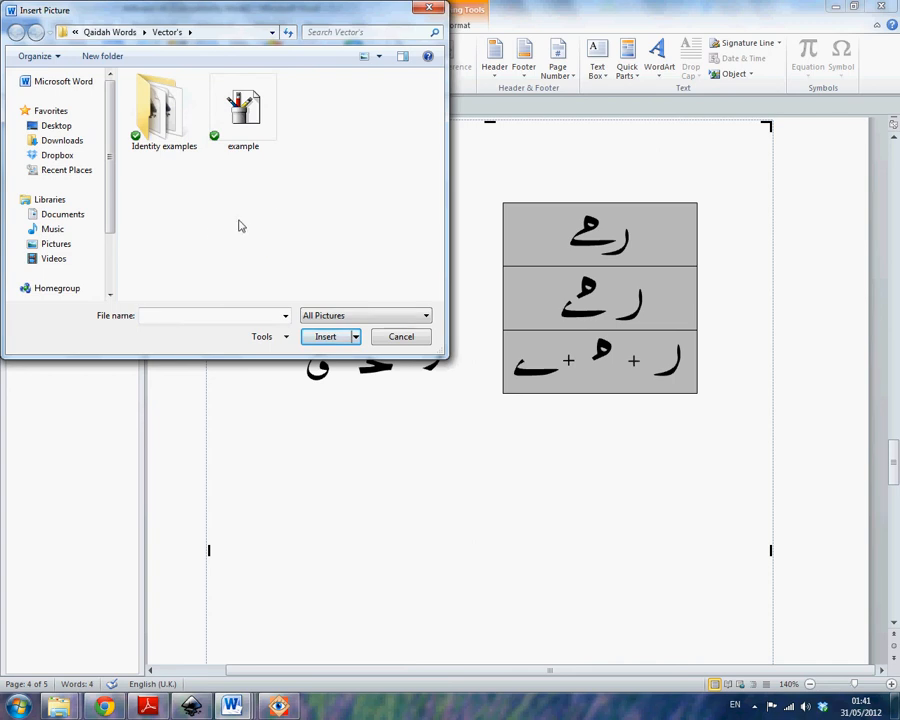
{"action": "left_click", "coordinate": [246, 118]}
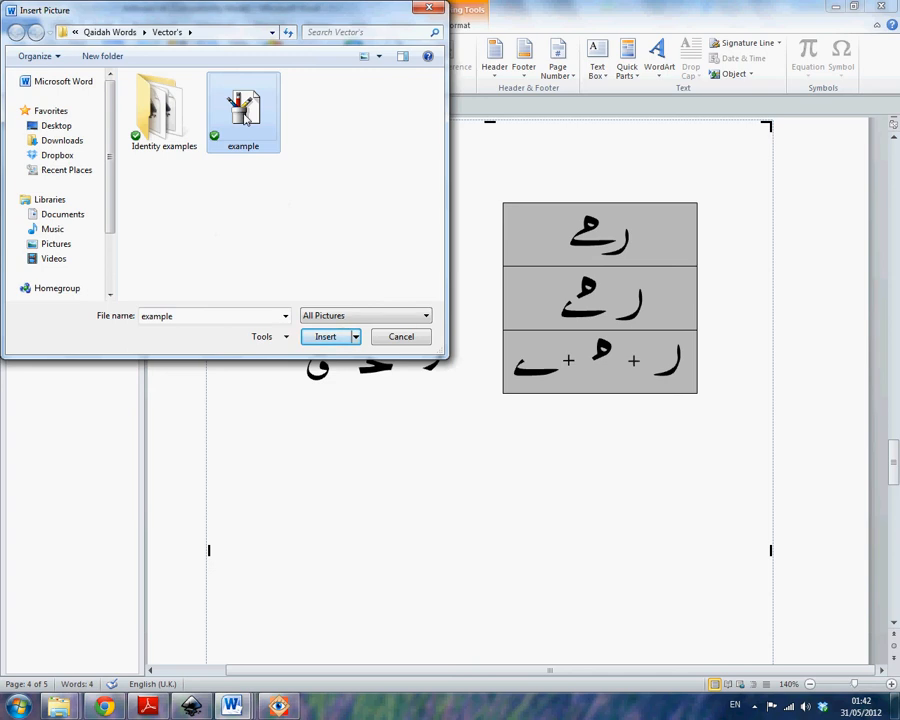
{"action": "left_click", "coordinate": [326, 337]}
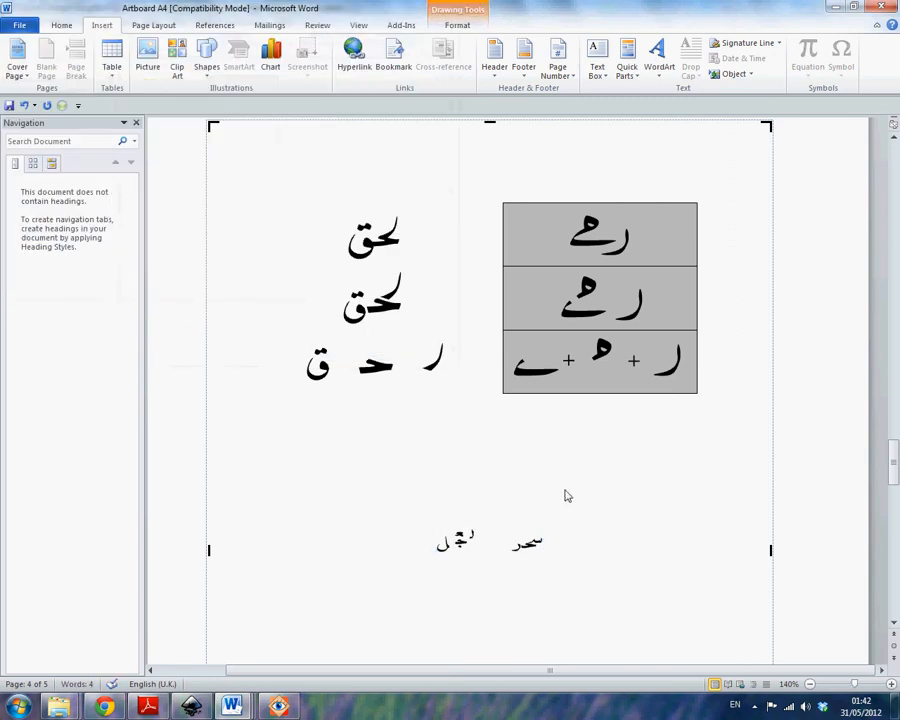
Step: Examine the inserted picture of the two Arabic words and its selection frame below the existing word rows
{"action": "left_click", "coordinate": [530, 542]}
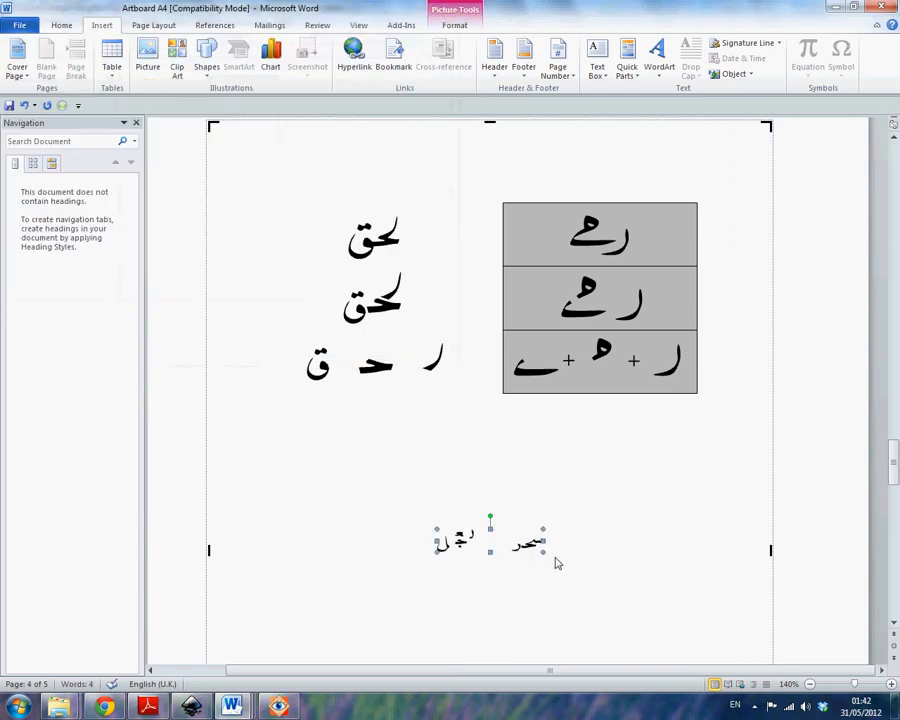
{"action": "scroll", "coordinate": [557, 563], "scroll_direction": "up", "scroll_amount": 6, "text": "ctrl"}
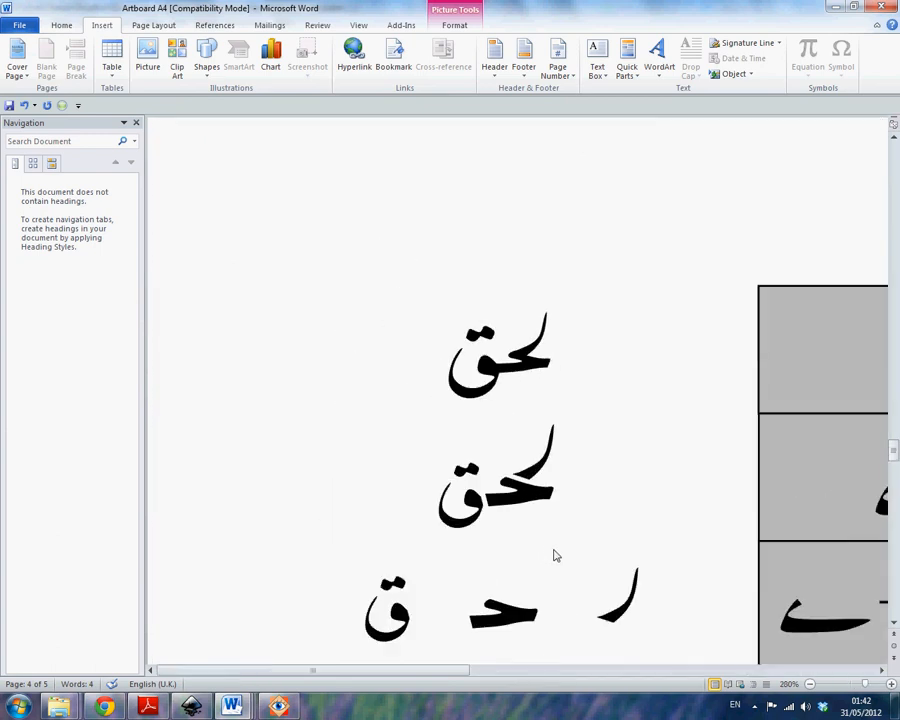
{"action": "scroll", "coordinate": [650, 544], "scroll_direction": "up", "scroll_amount": 9, "text": "ctrl"}
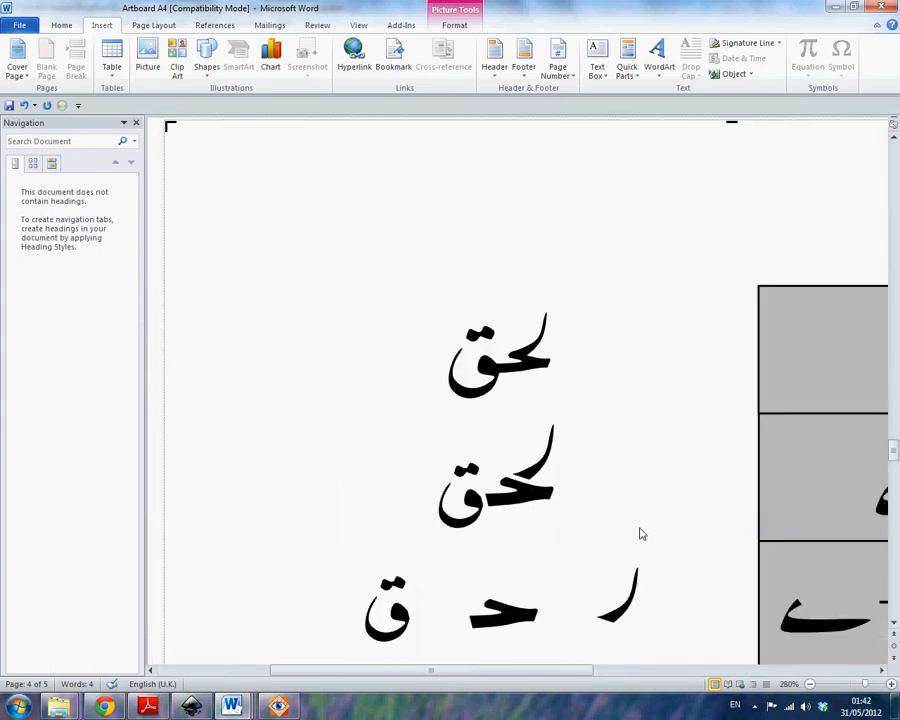
{"action": "scroll", "coordinate": [641, 532], "scroll_direction": "down", "scroll_amount": 3, "text": "ctrl"}
{"action": "scroll", "coordinate": [598, 524], "scroll_direction": "down", "scroll_amount": 11, "text": "ctrl"}
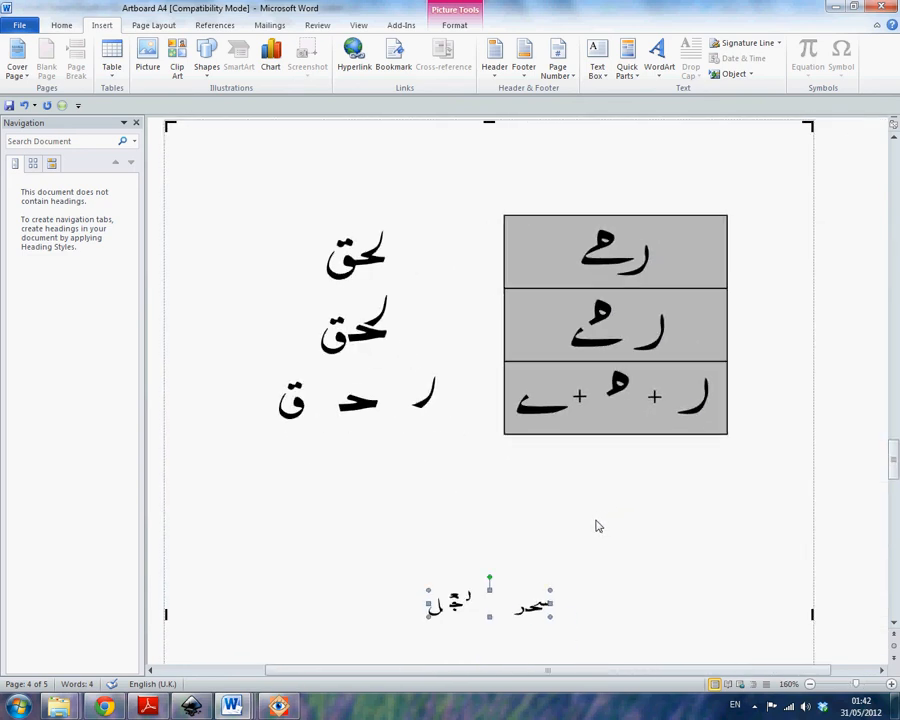
{"action": "scroll", "coordinate": [590, 518], "scroll_direction": "down", "scroll_amount": 2, "text": "ctrl"}
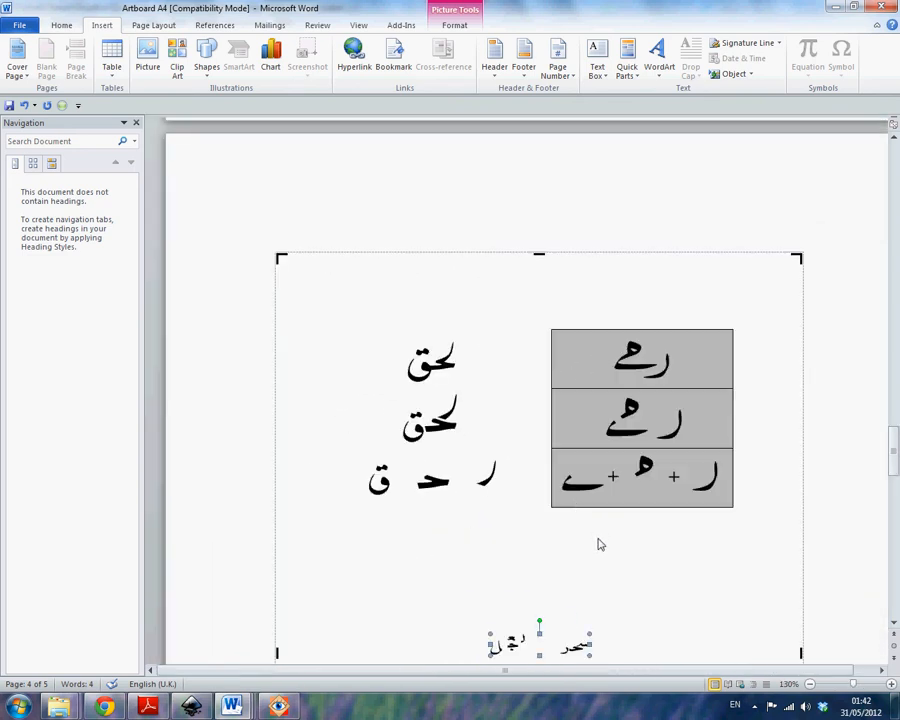
{"action": "scroll", "coordinate": [596, 540], "scroll_direction": "down", "scroll_amount": 1}
{"action": "left_click", "coordinate": [594, 514]}
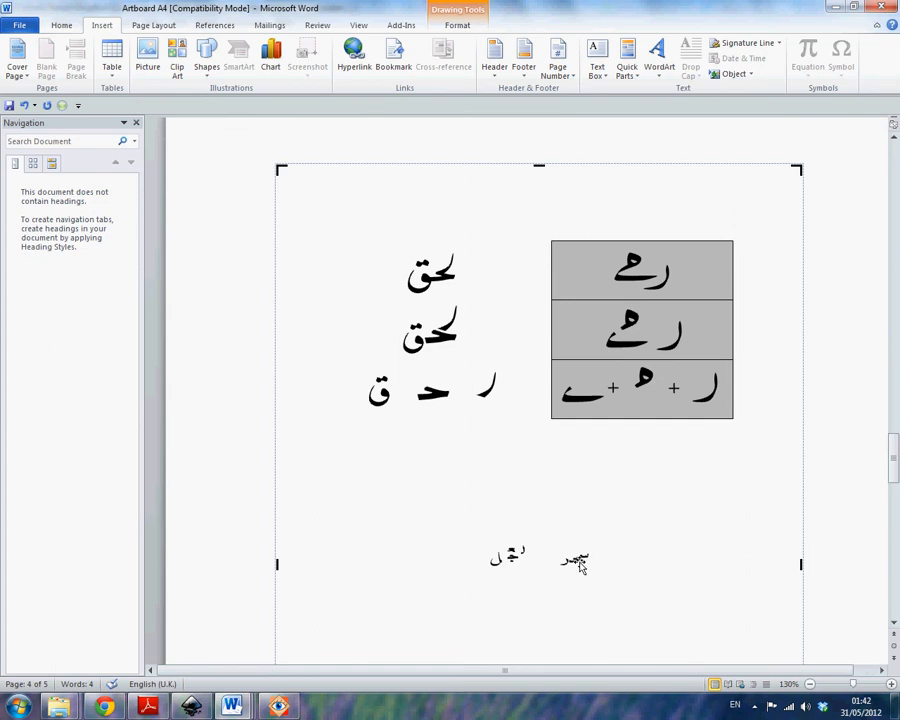
{"action": "left_click", "coordinate": [579, 562]}
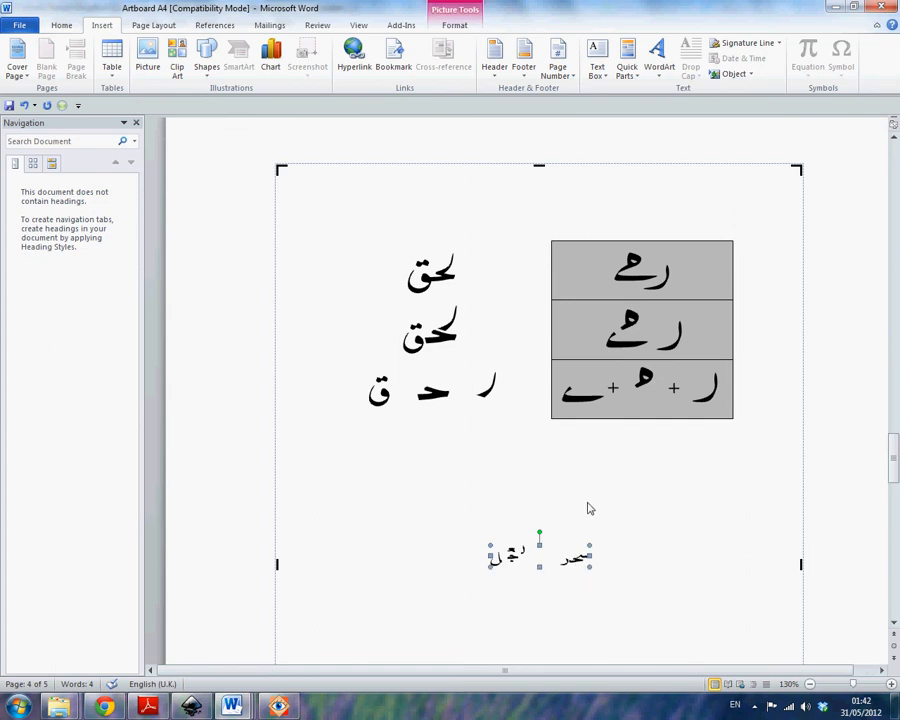
{"action": "left_click", "coordinate": [589, 594]}
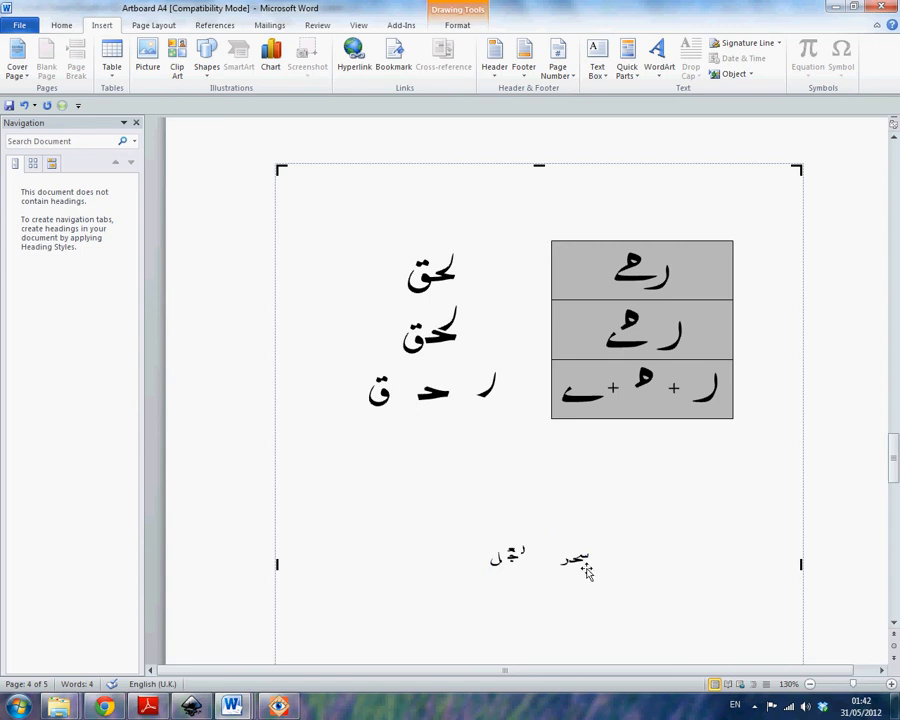
Step: Ungroup the inserted picture of the two Arabic words, converting it to a Microsoft Office drawing object
{"action": "left_click", "coordinate": [587, 568]}
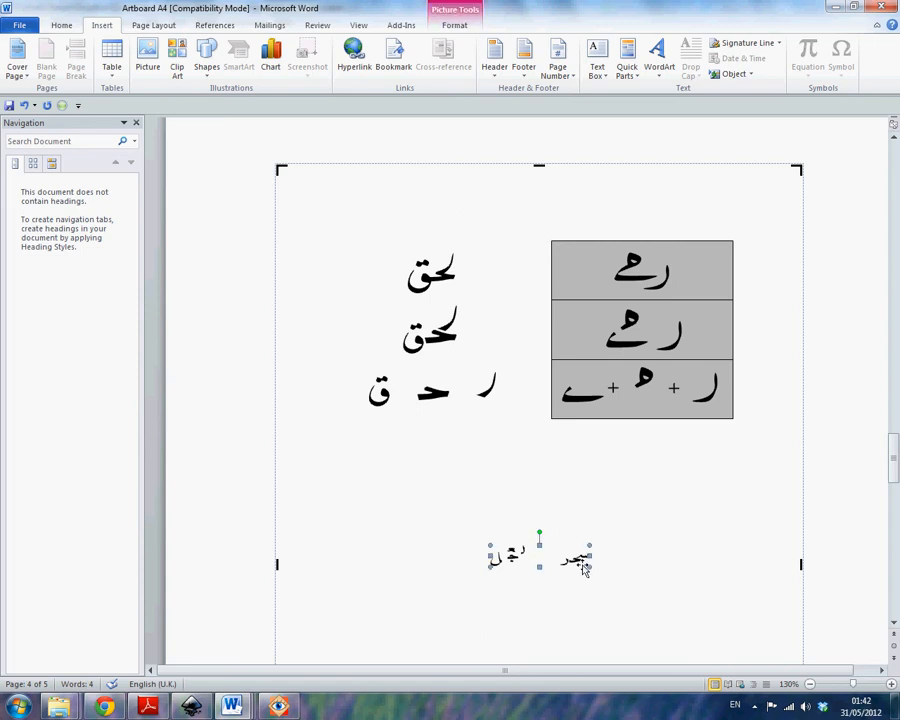
{"action": "right_click", "coordinate": [577, 566]}
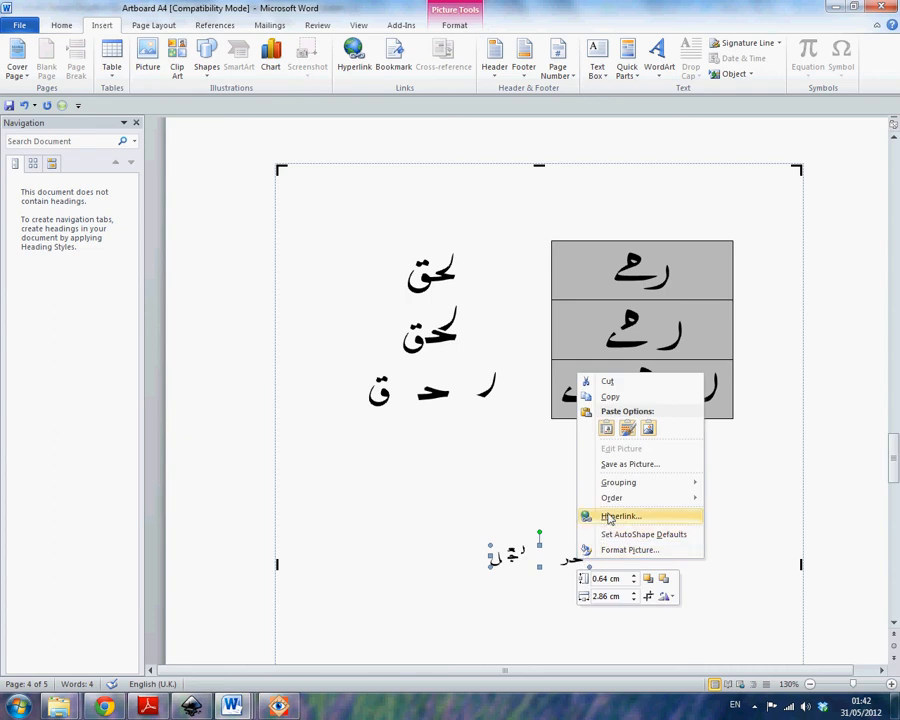
{"action": "mouse_move", "coordinate": [617, 486]}
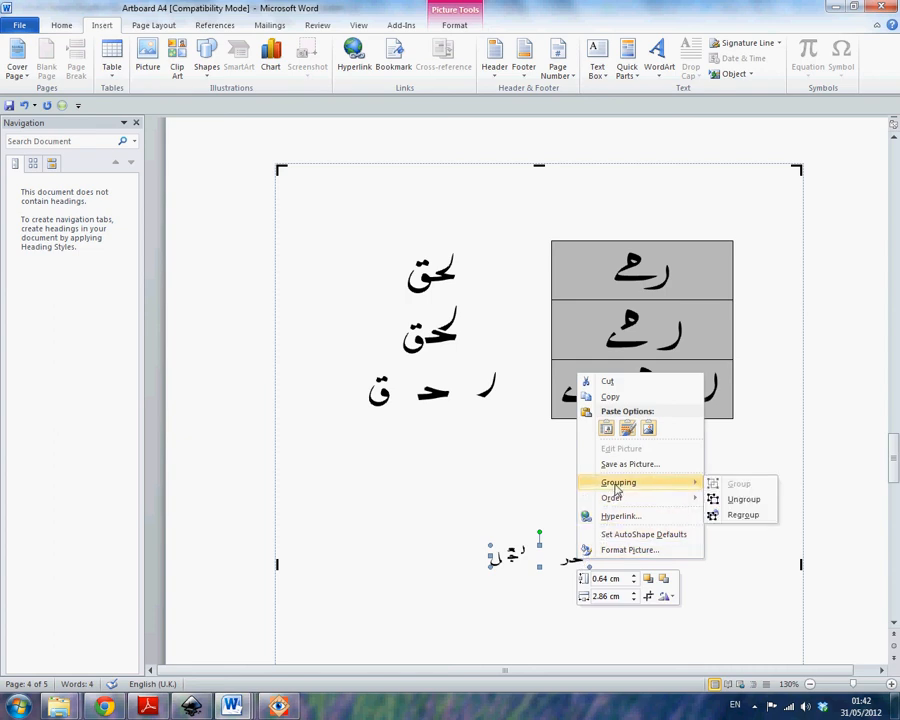
{"action": "left_click", "coordinate": [744, 500]}
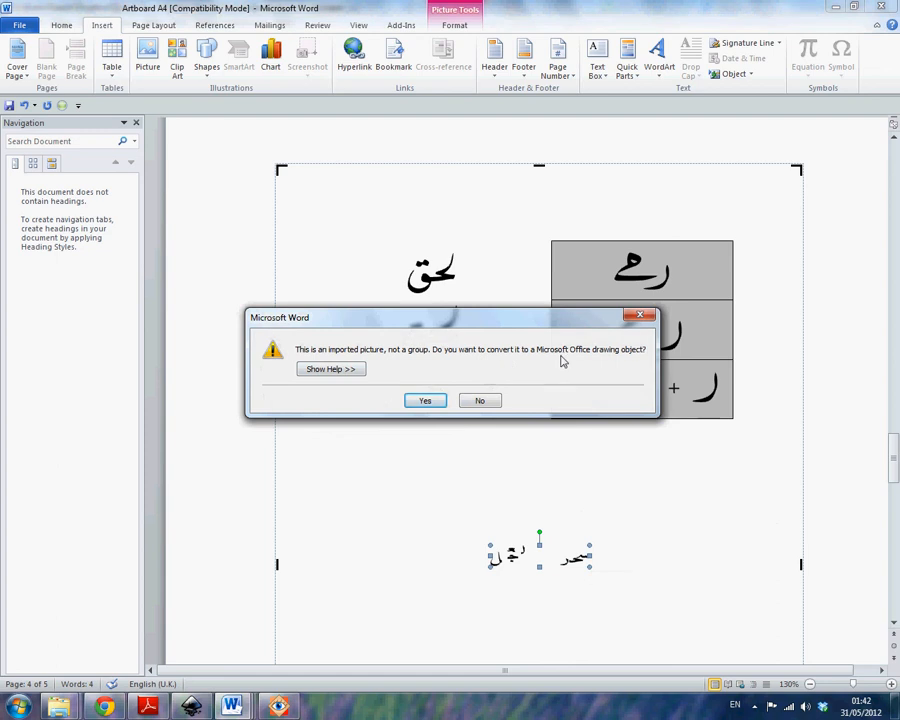
{"action": "left_click", "coordinate": [426, 401]}
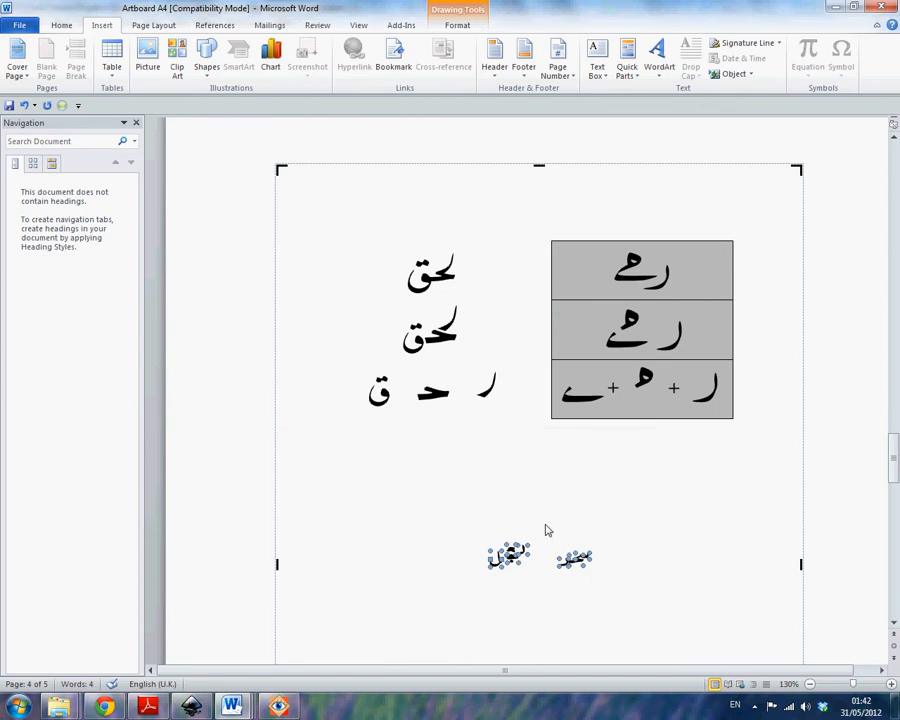
Step: Compare the letter shapes before and after ungrouping by repeatedly undoing and redoing the conversion
{"action": "scroll", "coordinate": [717, 443], "scroll_direction": "up", "scroll_amount": 14, "text": "ctrl"}
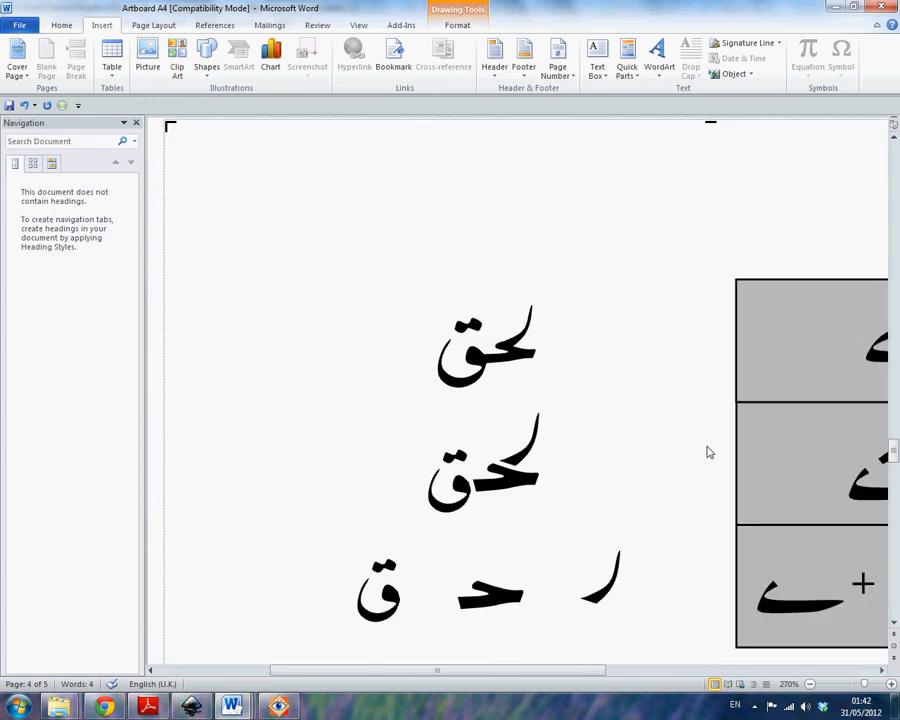
{"action": "scroll", "coordinate": [717, 455], "scroll_direction": "up", "scroll_amount": 5, "text": "ctrl"}
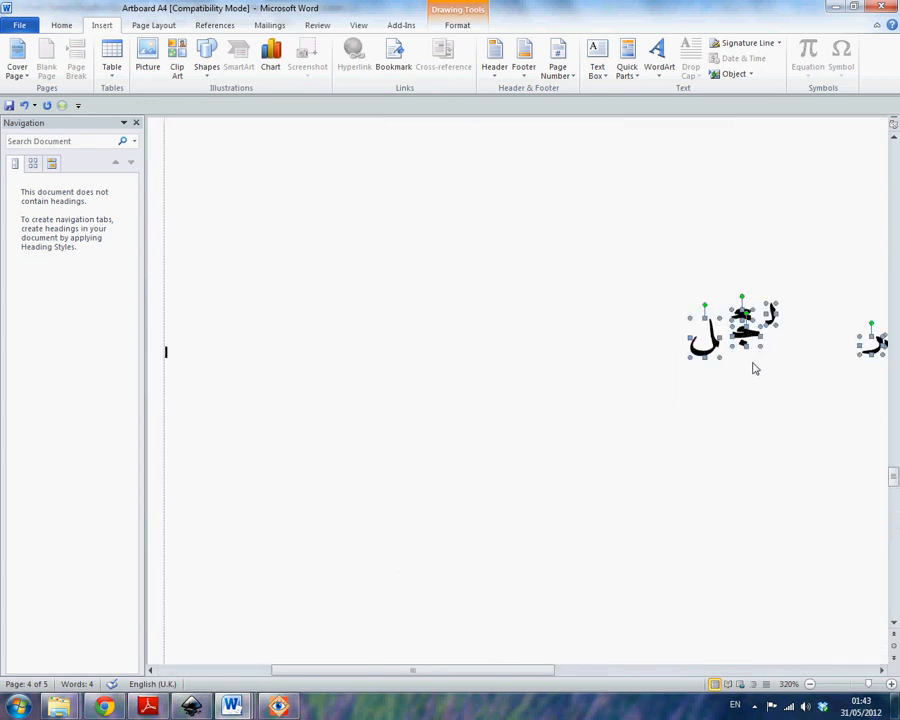
{"action": "key", "text": "ctrl+z"}
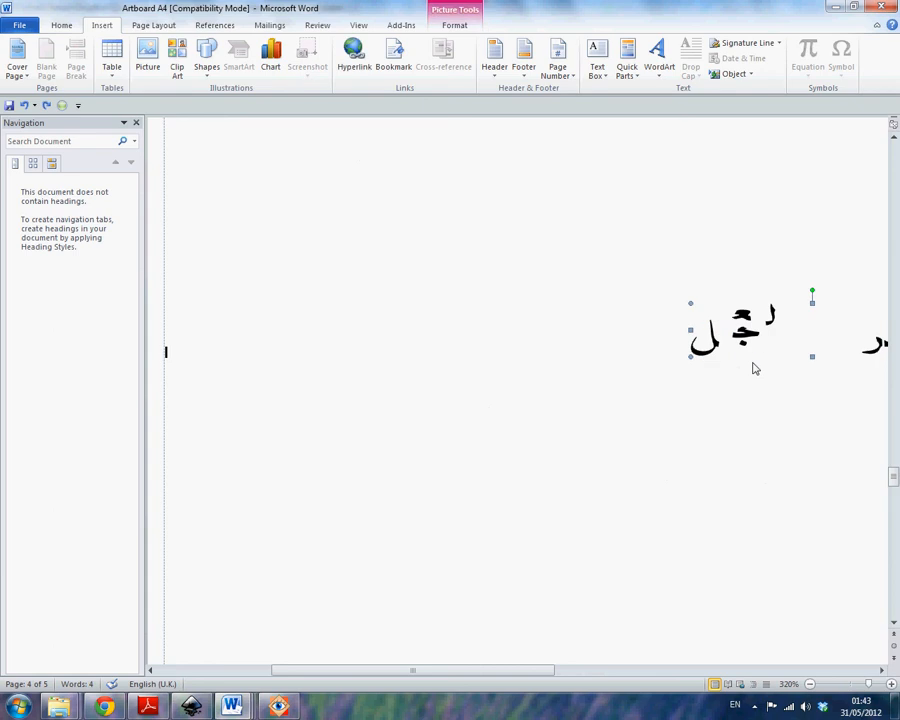
{"action": "key", "text": "ctrl+y"}
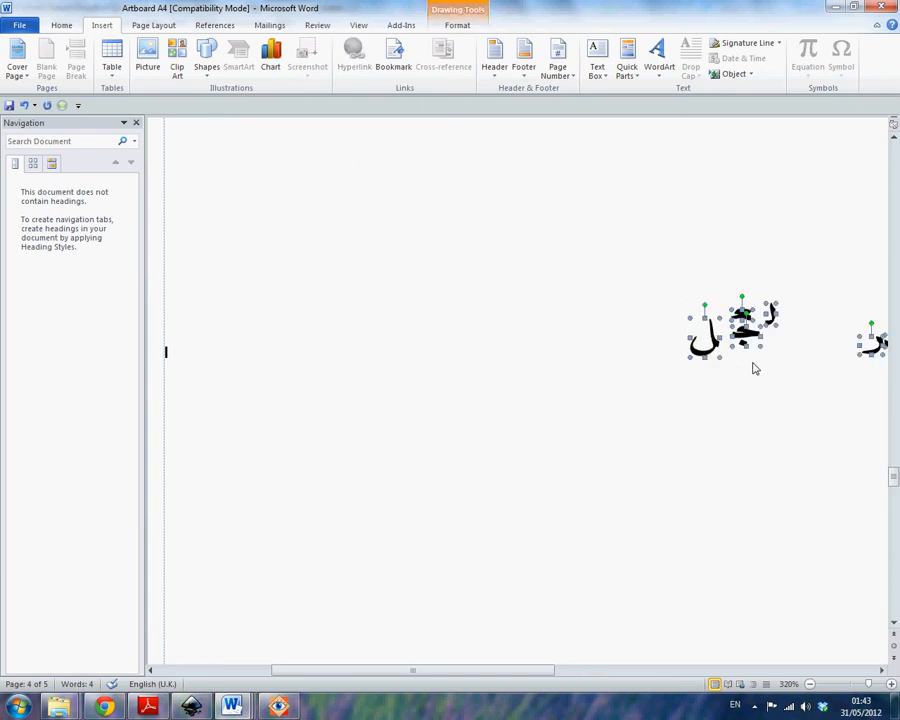
{"action": "key", "text": "ctrl+z"}
{"action": "key", "text": "ctrl+y"}
{"action": "key", "text": "ctrl+z"}
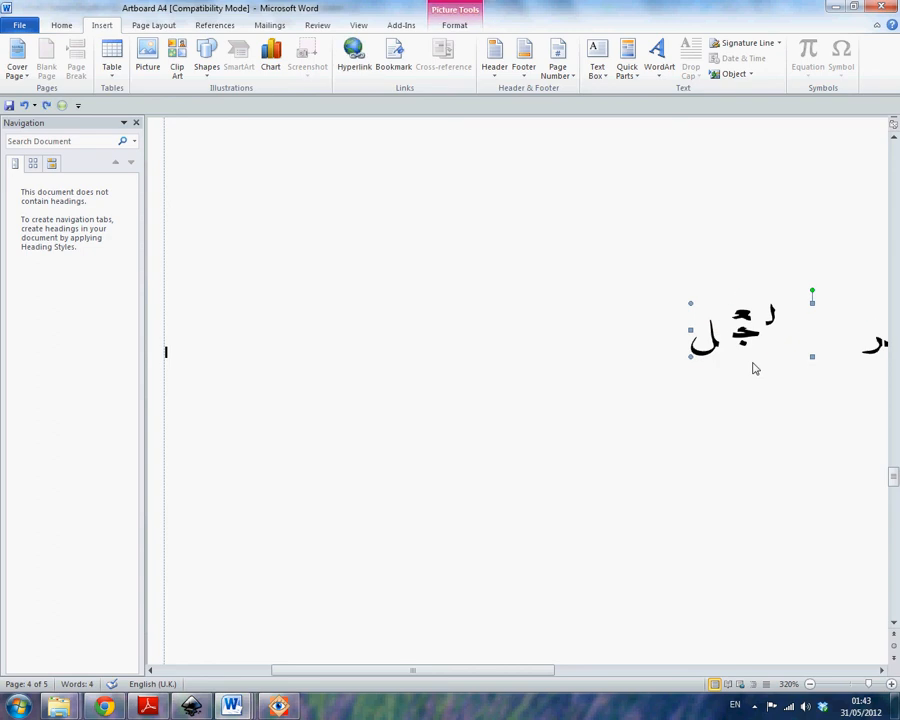
{"action": "key", "text": "ctrl+y"}
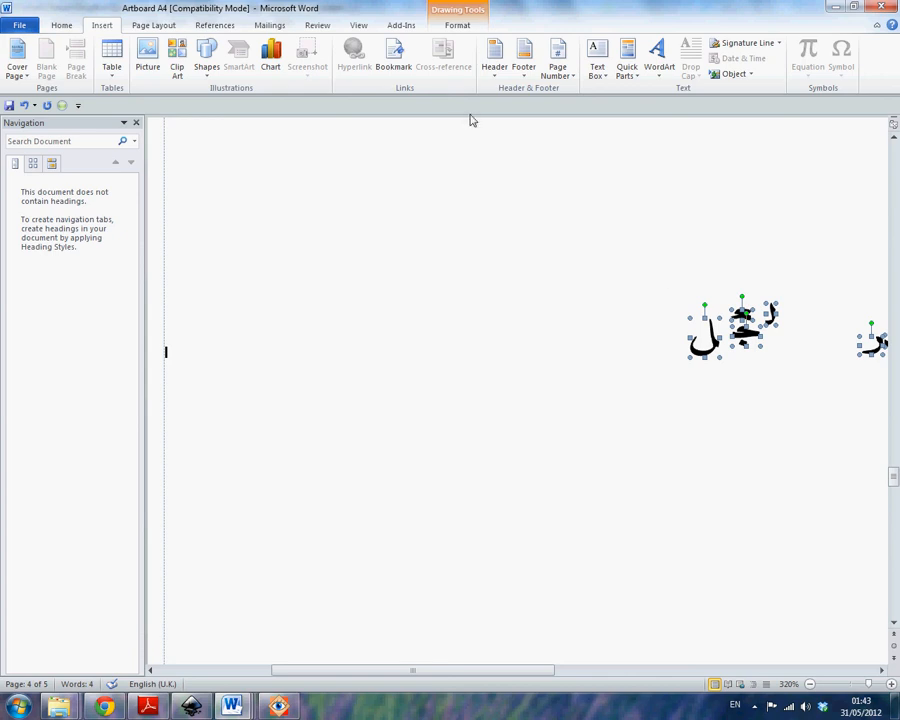
Step: Remove the outline from all the ungrouped letter shapes and clear the selection
{"action": "left_click", "coordinate": [455, 28]}
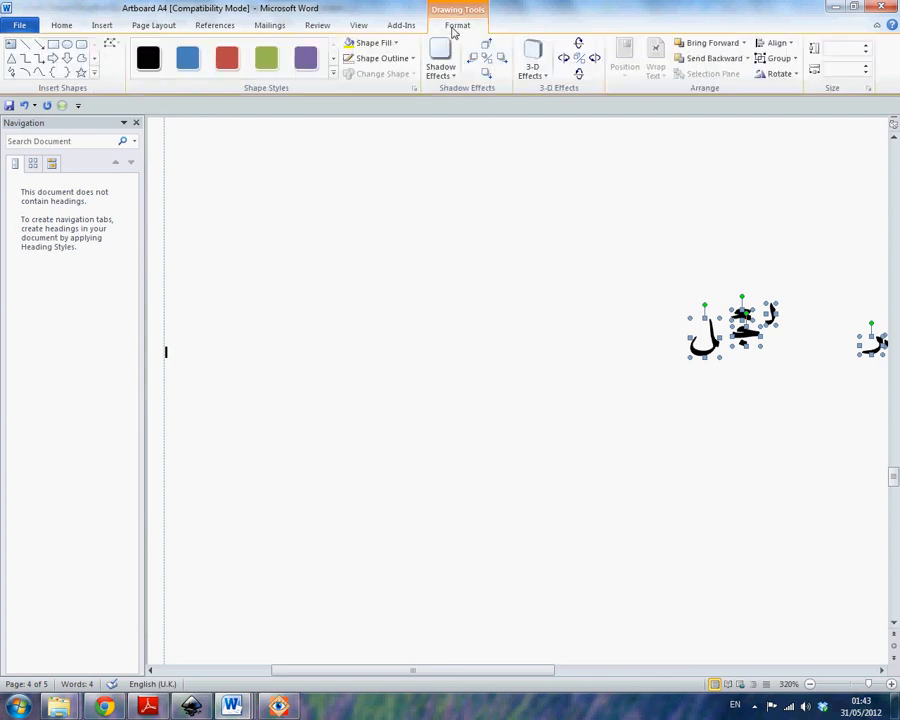
{"action": "left_click", "coordinate": [378, 60]}
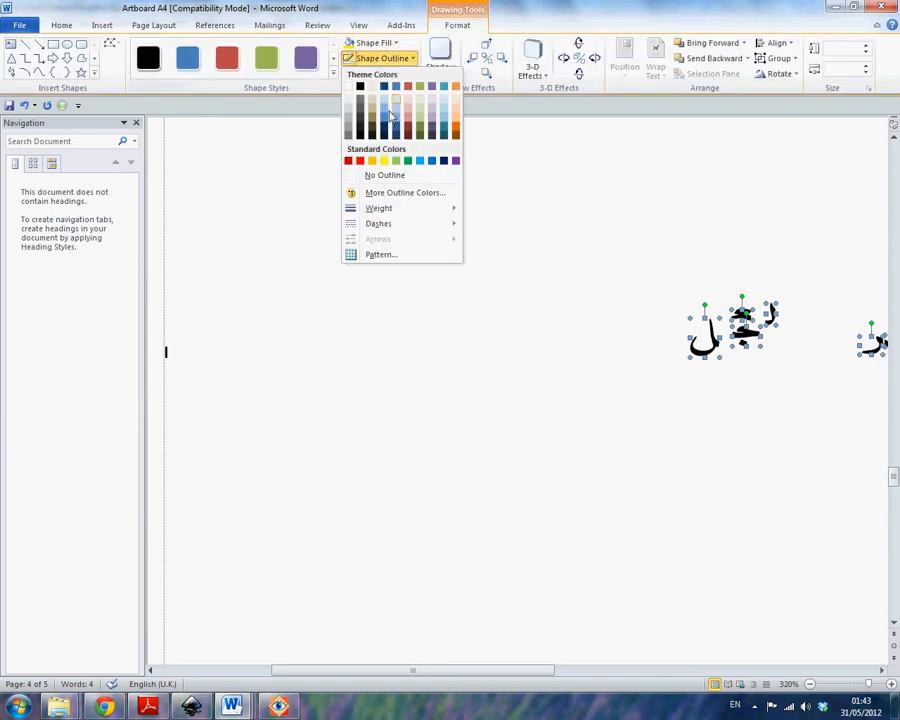
{"action": "left_click", "coordinate": [386, 178]}
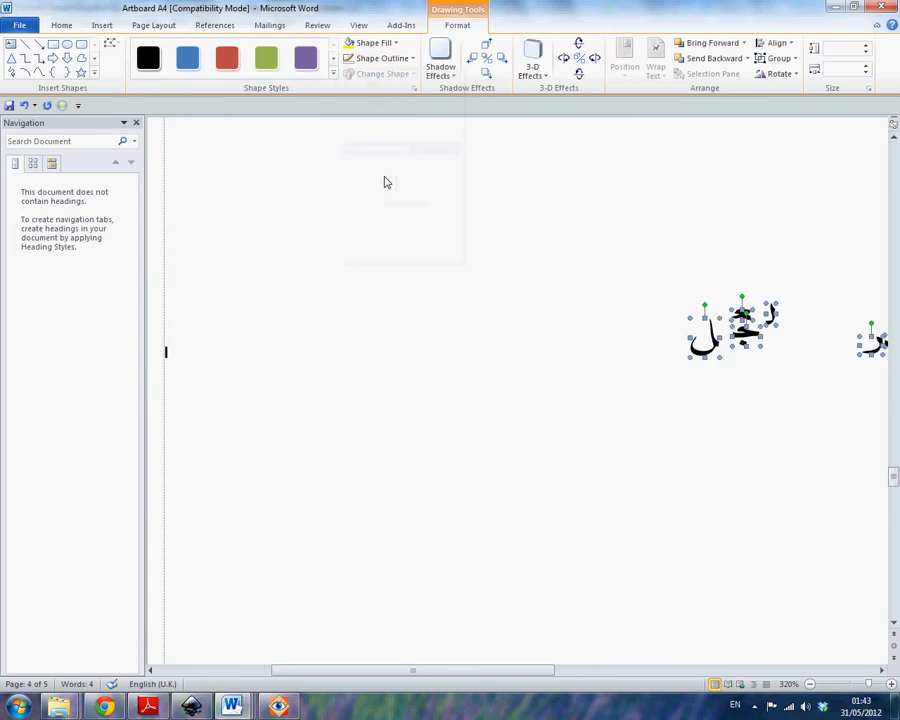
{"action": "left_click", "coordinate": [656, 254]}
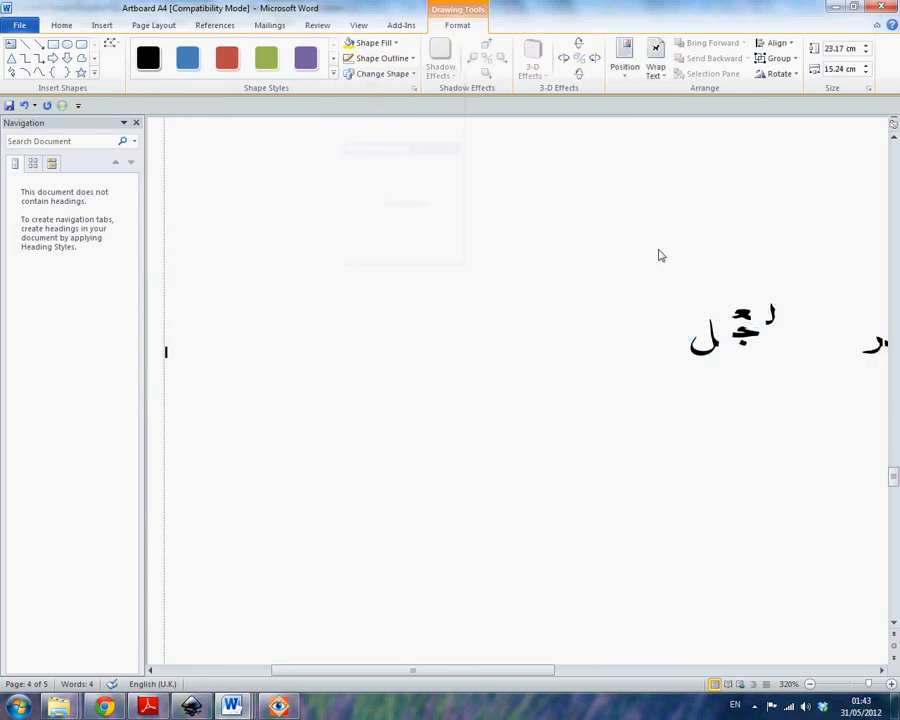
{"action": "left_click", "coordinate": [726, 354]}
{"action": "left_click", "coordinate": [704, 304]}
{"action": "key", "text": "ctrl+a"}
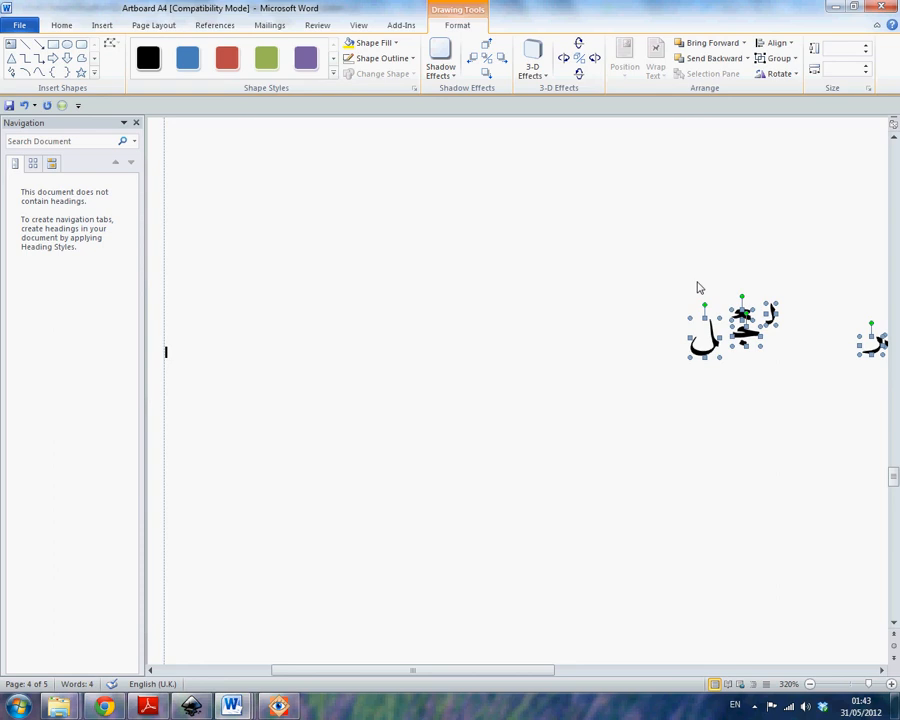
{"action": "left_click", "coordinate": [699, 288]}
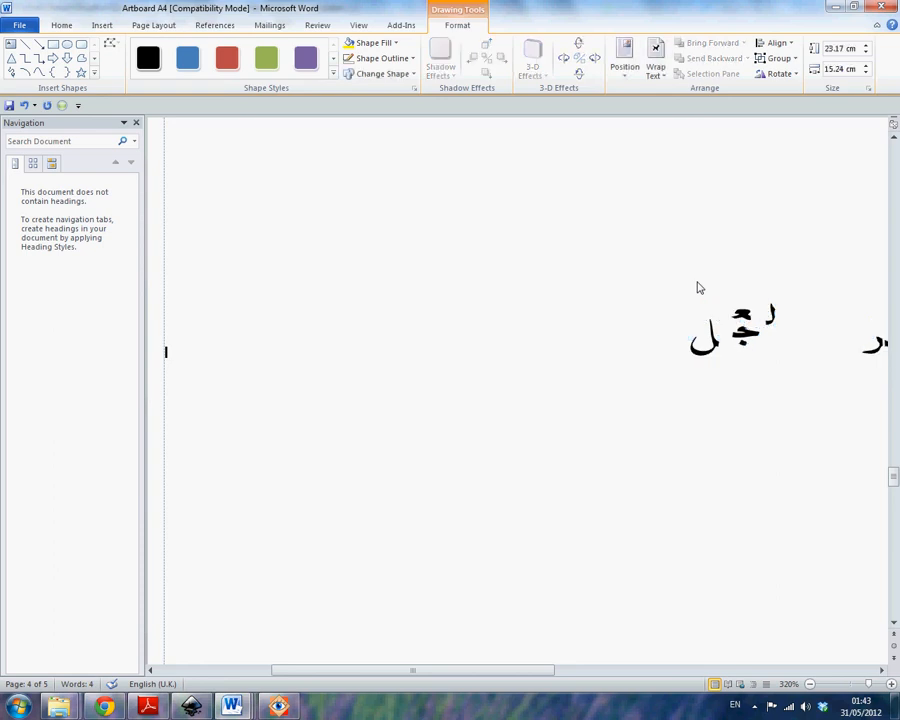
Step: Move the small upper stroke of the left word out into empty space and back above the lower stroke
{"action": "left_click", "coordinate": [749, 320]}
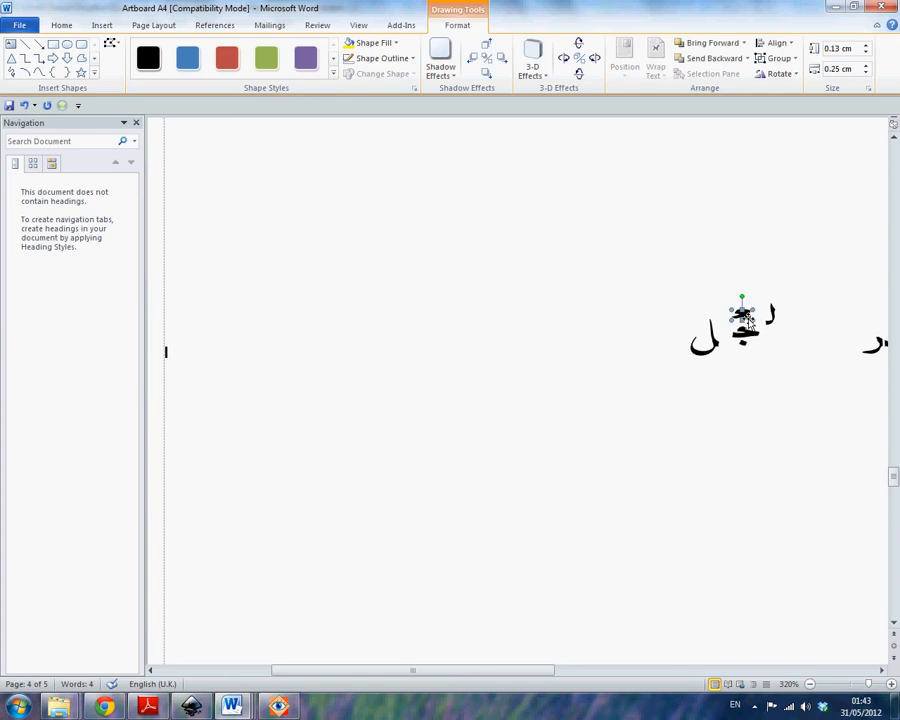
{"action": "left_click_drag", "start_coordinate": [749, 320], "coordinate": [522, 302]}
{"action": "left_click", "coordinate": [545, 316]}
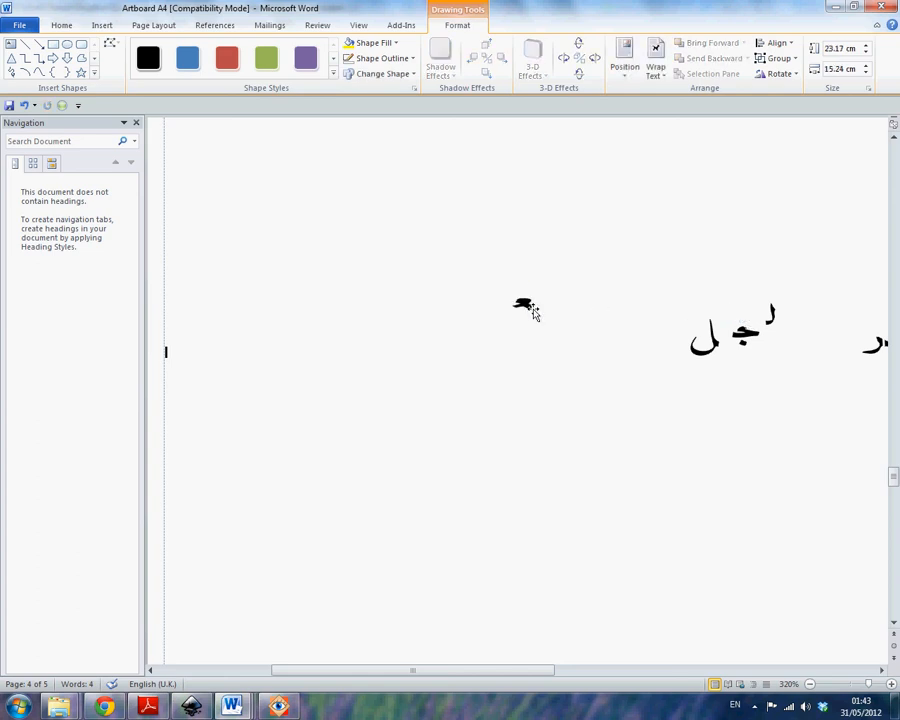
{"action": "left_click_drag", "start_coordinate": [758, 323], "coordinate": [759, 322]}
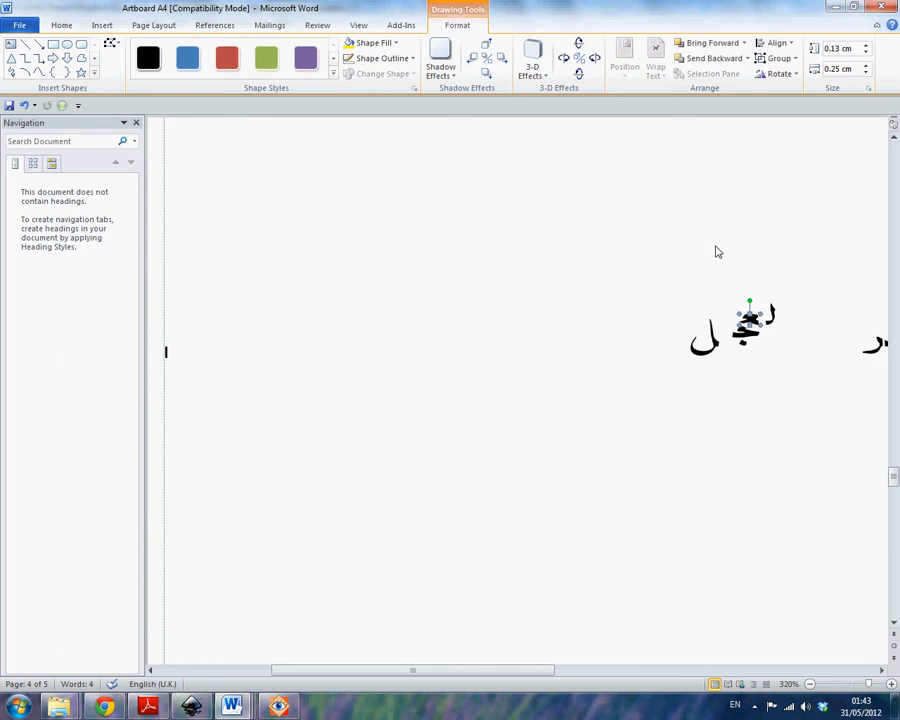
{"action": "left_click", "coordinate": [716, 248]}
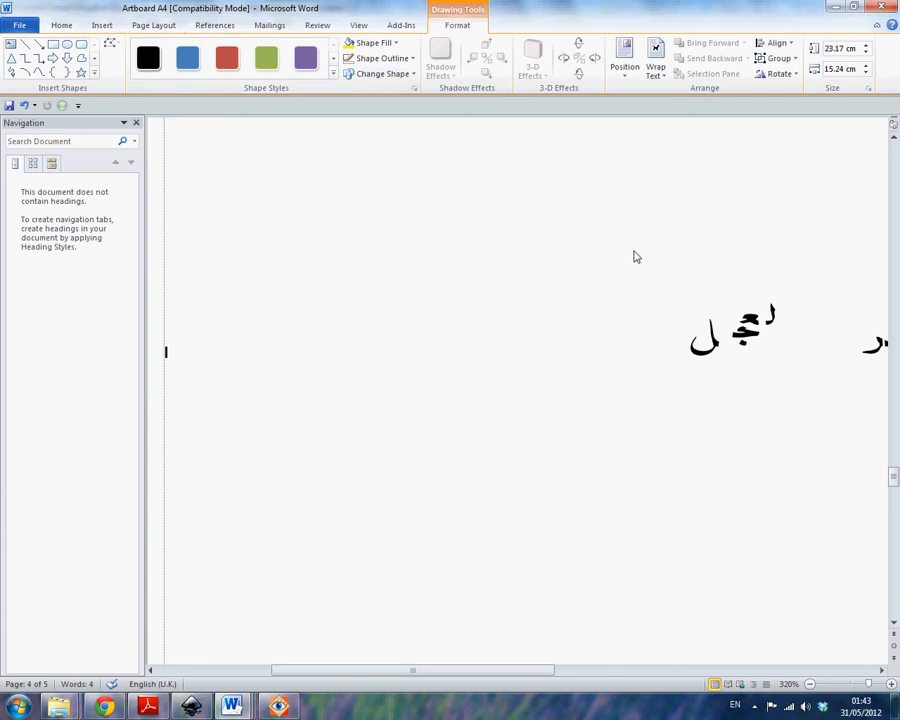
Step: Select all letter shapes of the left word together and look at the available grouping options
{"action": "left_click_drag", "start_coordinate": [634, 251], "coordinate": [804, 393]}
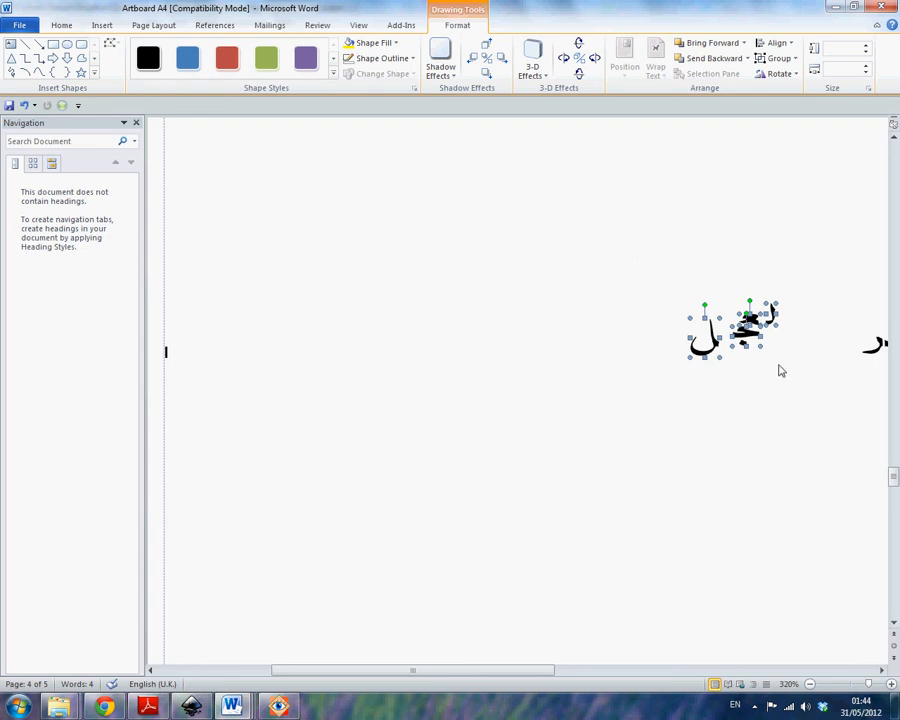
{"action": "left_click", "coordinate": [651, 262]}
{"action": "left_click_drag", "start_coordinate": [622, 253], "coordinate": [795, 376]}
{"action": "key", "text": "Menu"}
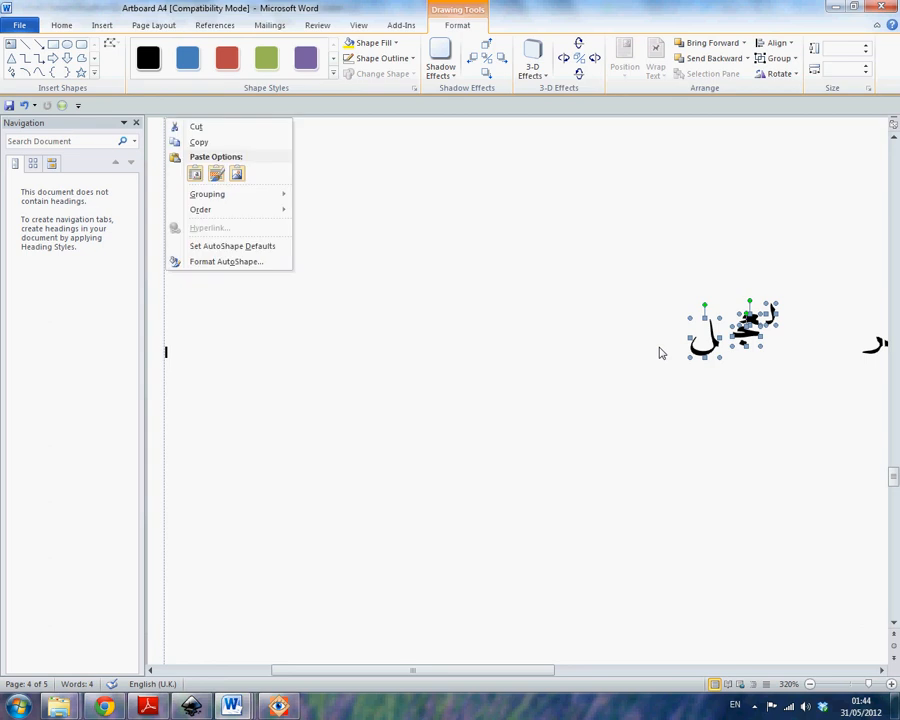
{"action": "key", "text": "g"}
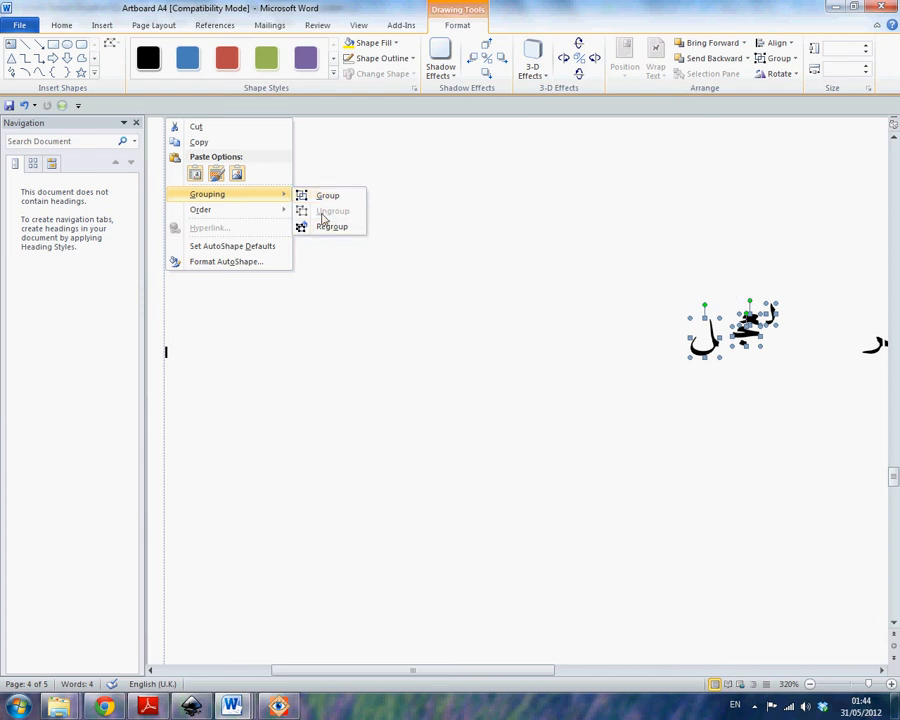
{"action": "left_click", "coordinate": [455, 213]}
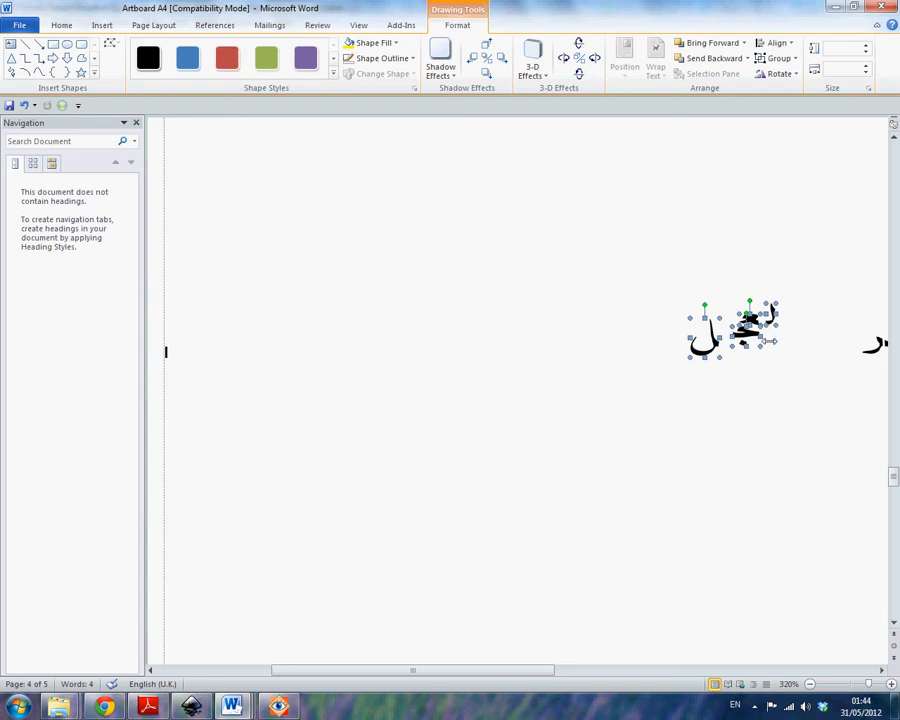
Step: Set the selected letter shapes of the left word to No Outline
{"action": "key", "text": "alt"}
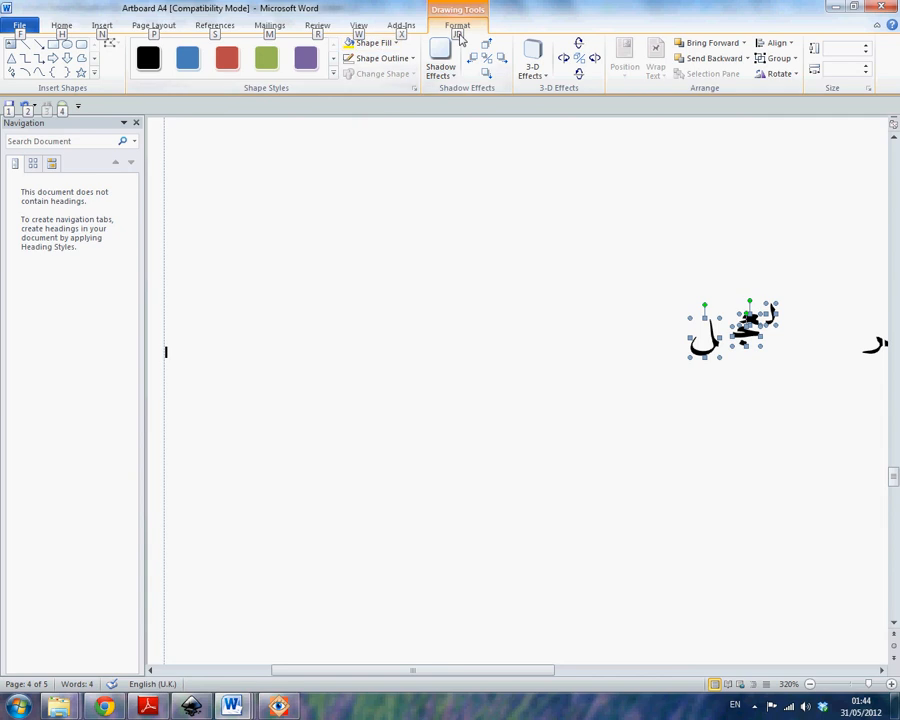
{"action": "key", "text": "j"}
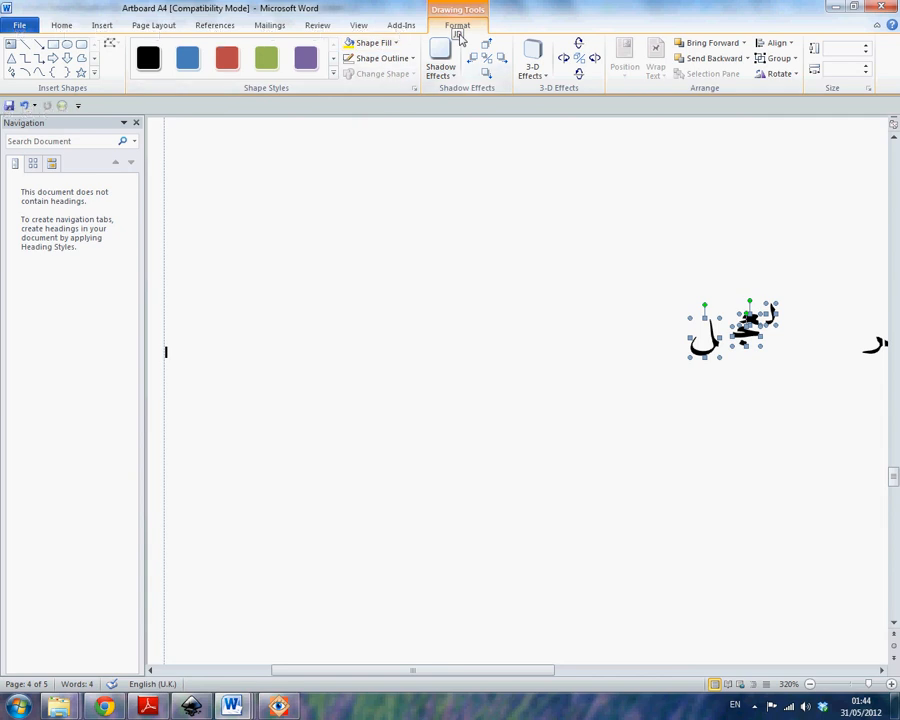
{"action": "key", "text": "d"}
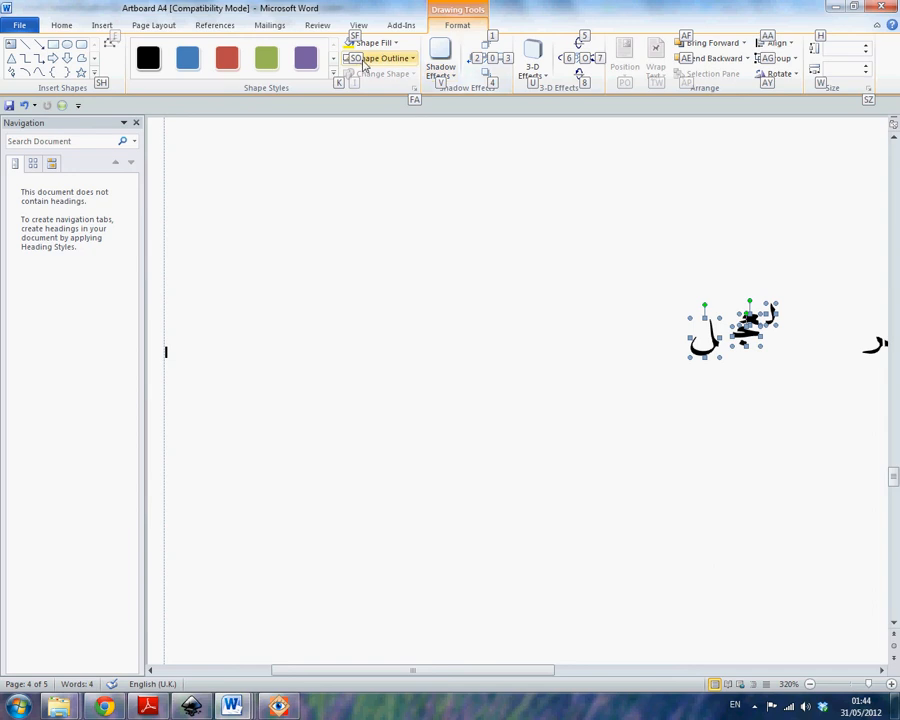
{"action": "key", "text": "s"}
{"action": "key", "text": "o"}
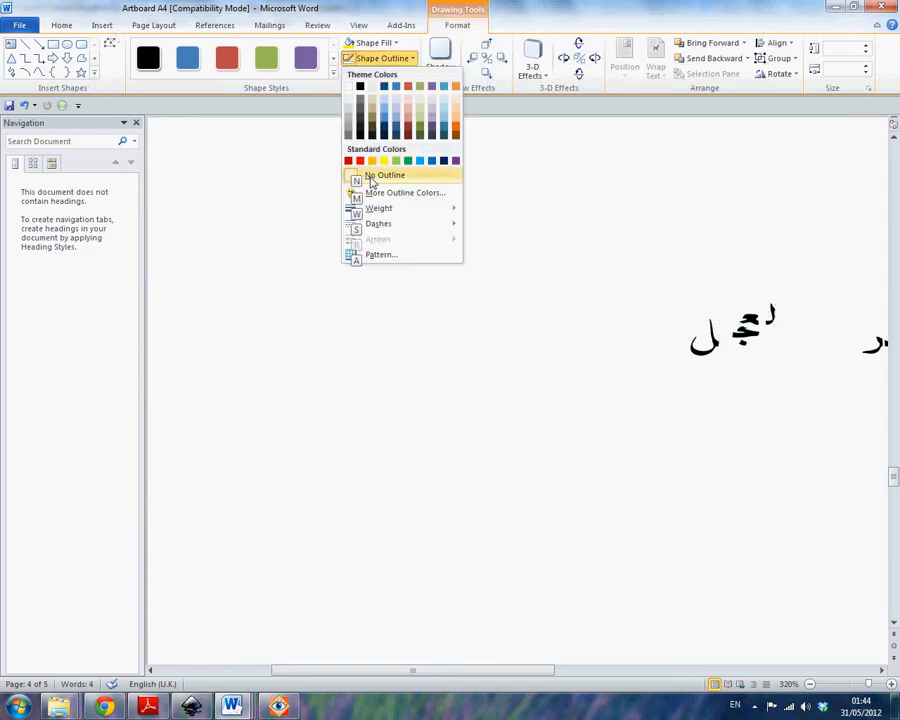
{"action": "left_click", "coordinate": [465, 137]}
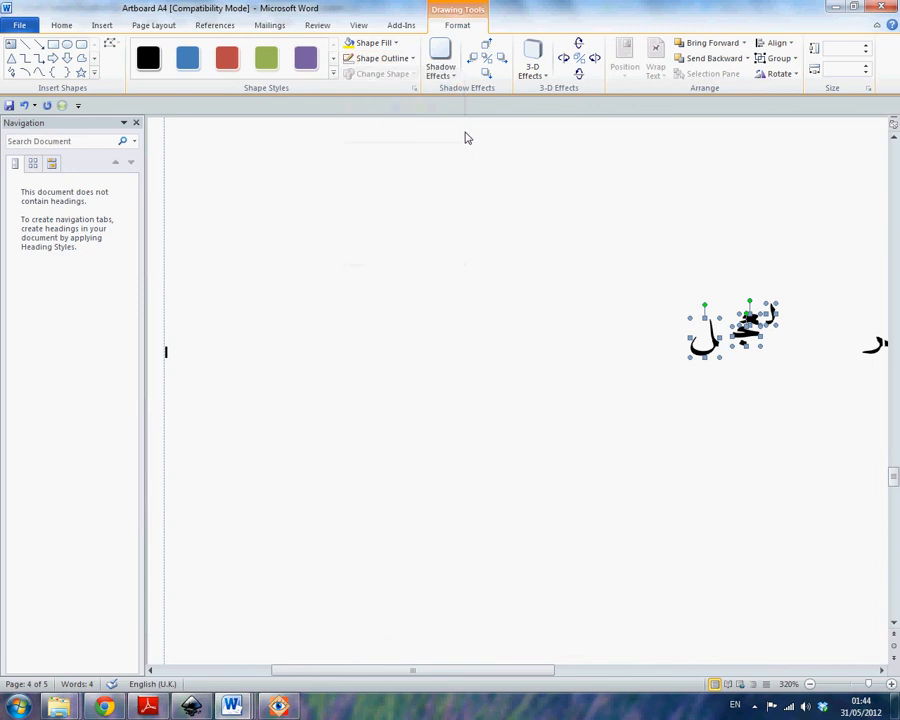
{"action": "left_click", "coordinate": [645, 376]}
{"action": "left_click_drag", "start_coordinate": [628, 380], "coordinate": [790, 278]}
{"action": "left_click", "coordinate": [673, 362]}
{"action": "left_click_drag", "start_coordinate": [673, 362], "coordinate": [798, 278]}
{"action": "left_click", "coordinate": [651, 374]}
{"action": "left_click", "coordinate": [491, 310]}
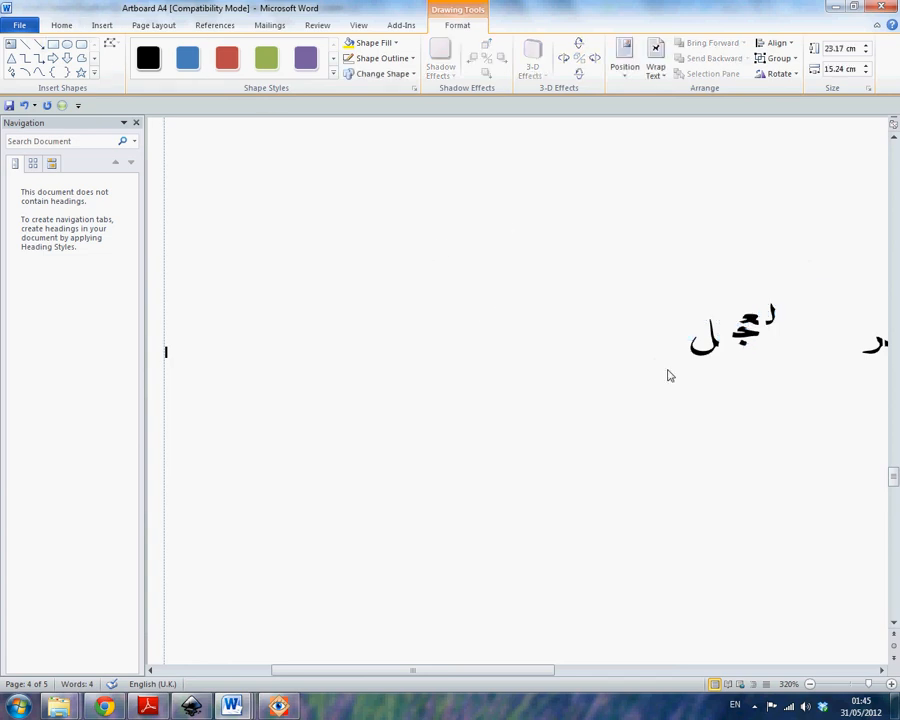
Step: Insert the example picture from the Vector's folder over the old letter shapes below the table
{"action": "scroll", "coordinate": [636, 334], "scroll_direction": "down", "scroll_amount": 10, "text": "ctrl"}
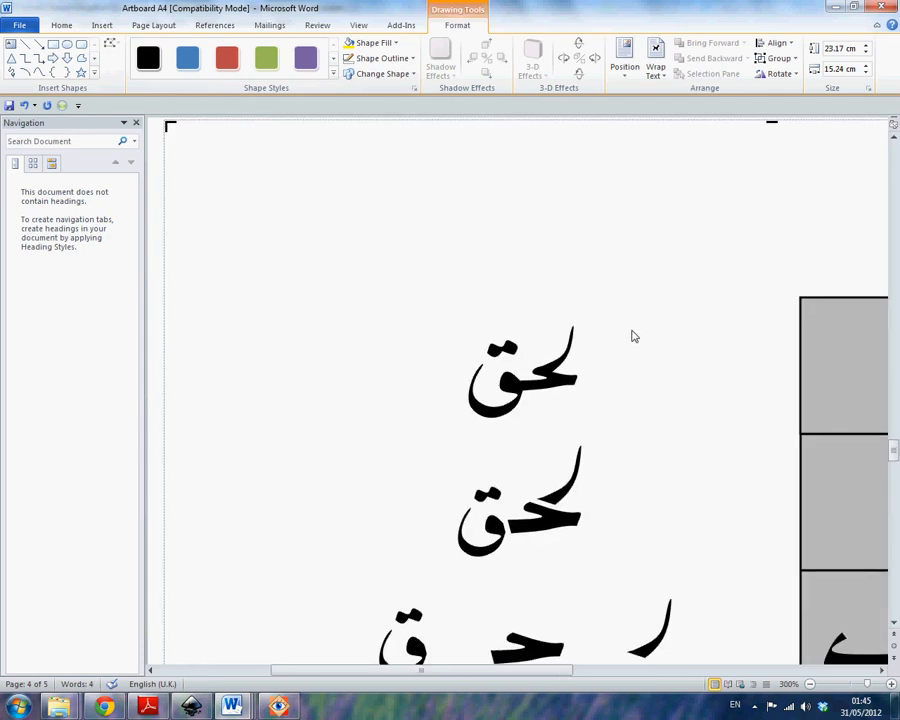
{"action": "scroll", "coordinate": [620, 336], "scroll_direction": "down", "scroll_amount": 6, "text": "ctrl"}
{"action": "scroll", "coordinate": [470, 370], "scroll_direction": "down", "scroll_amount": 8}
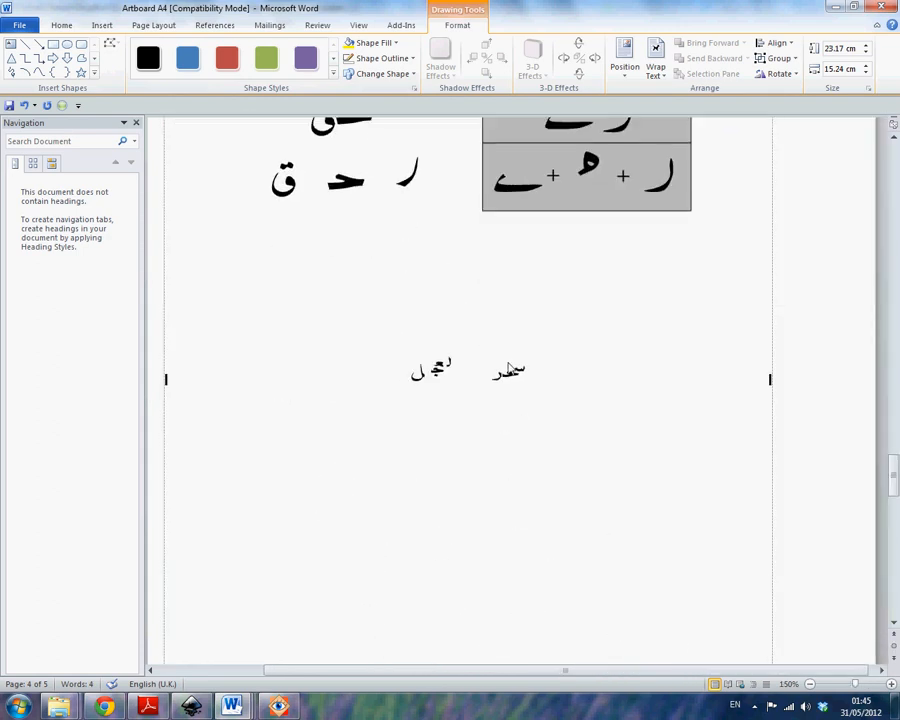
{"action": "scroll", "coordinate": [444, 334], "scroll_direction": "up", "scroll_amount": 4}
{"action": "left_click", "coordinate": [106, 27]}
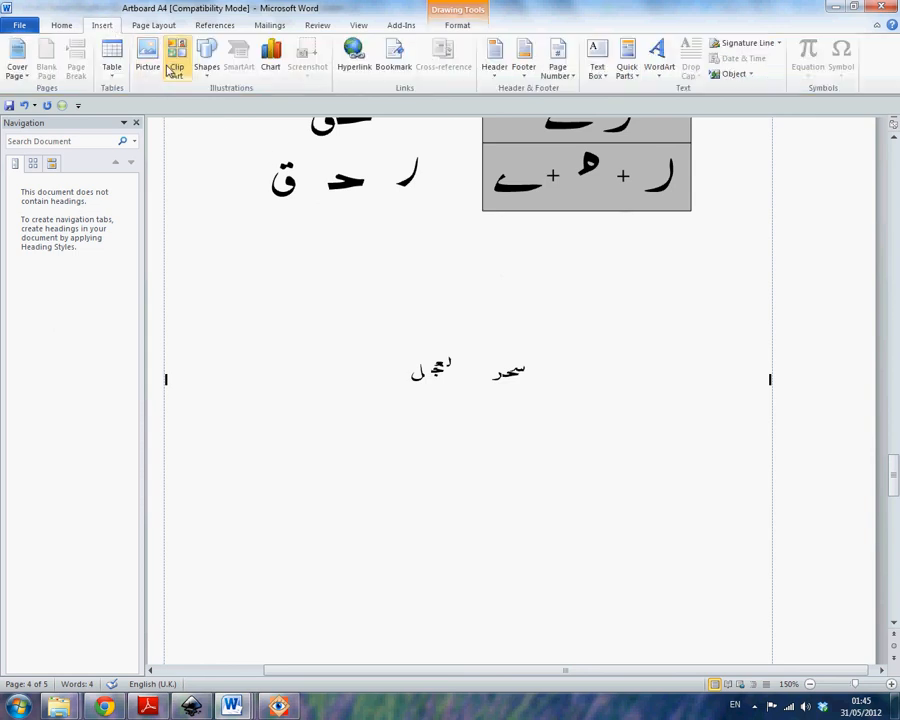
{"action": "left_click", "coordinate": [147, 68]}
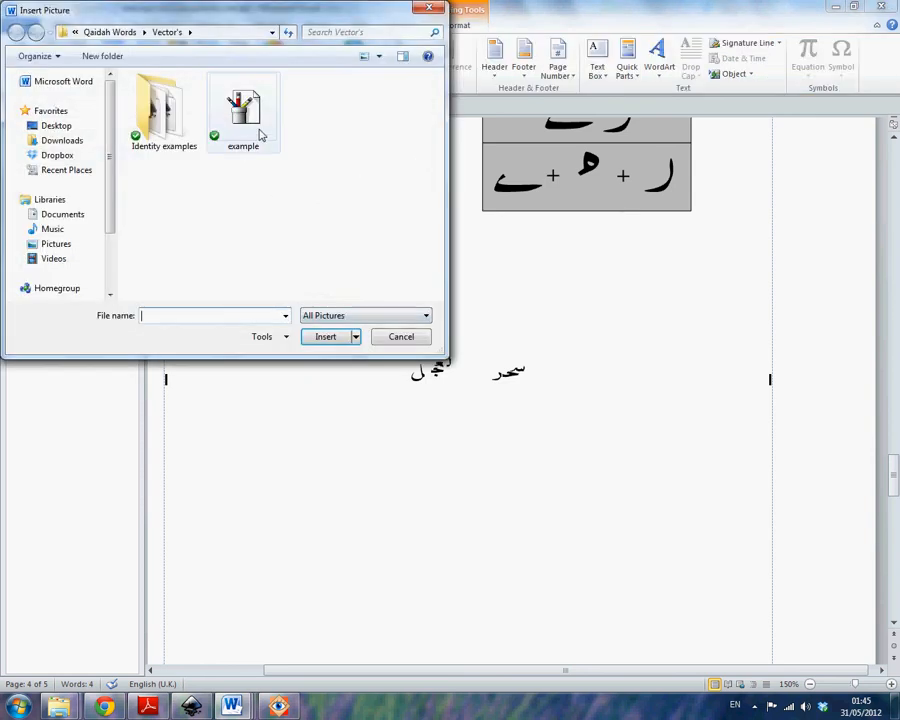
{"action": "double_click", "coordinate": [259, 135]}
Step: Try moving the inserted picture below the old letter shapes and undo the move
{"action": "left_click_drag", "start_coordinate": [502, 378], "coordinate": [465, 458]}
{"action": "left_click", "coordinate": [510, 384]}
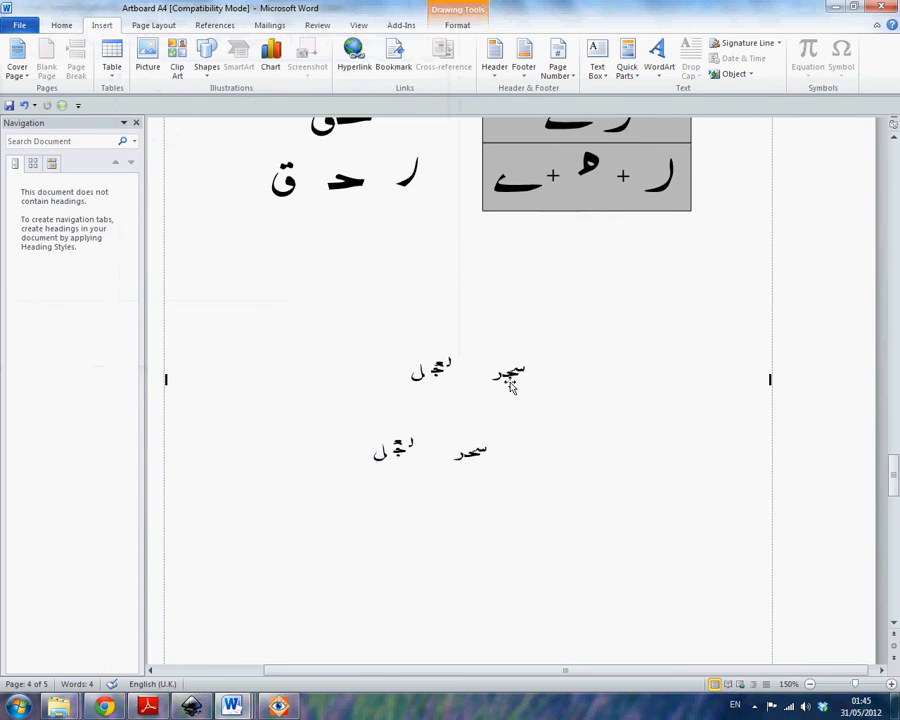
{"action": "key", "text": "ctrl+z"}
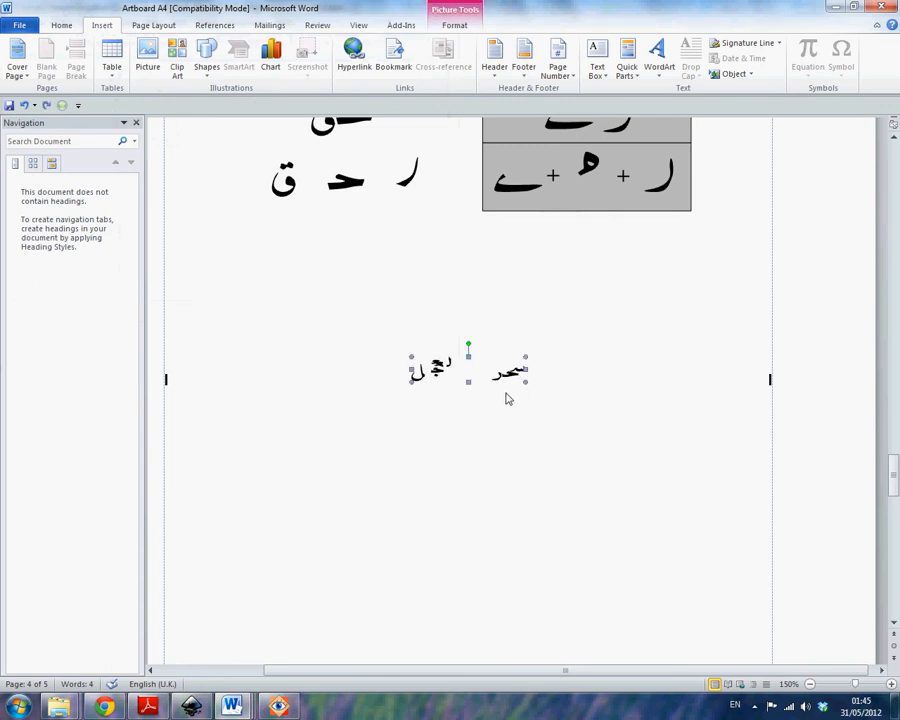
Step: Delete the inserted picture and all the old ungrouped letter shapes beneath the table
{"action": "key", "text": "Delete"}
{"action": "left_click_drag", "start_coordinate": [382, 406], "coordinate": [538, 343]}
{"action": "key", "text": "Delete"}
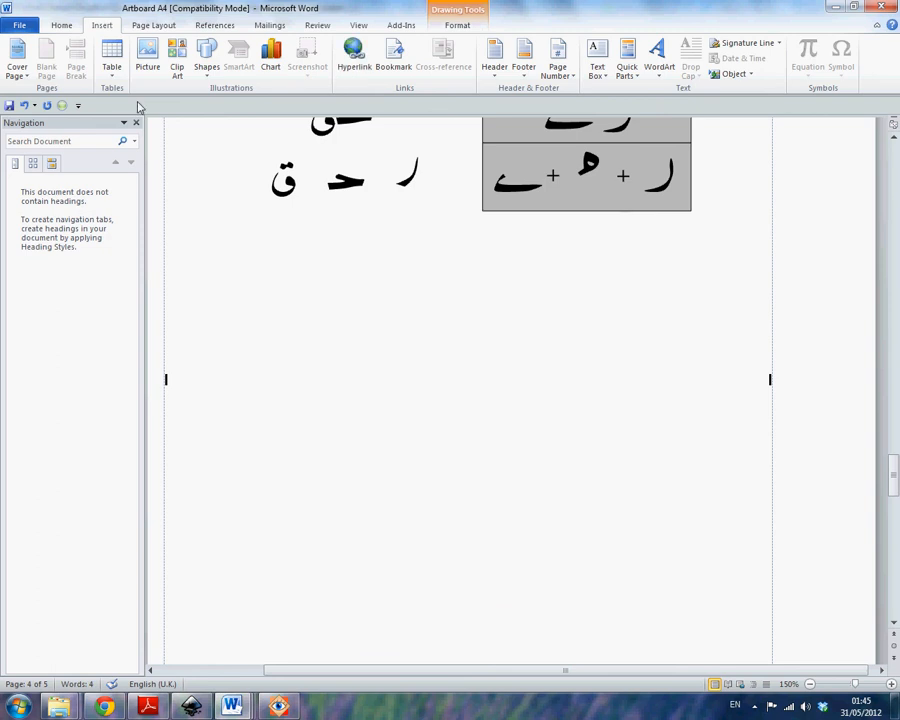
Step: Insert the example picture afresh into the emptied area and ungroup it into separate drawing shapes
{"action": "left_click", "coordinate": [148, 60]}
{"action": "left_click", "coordinate": [240, 138]}
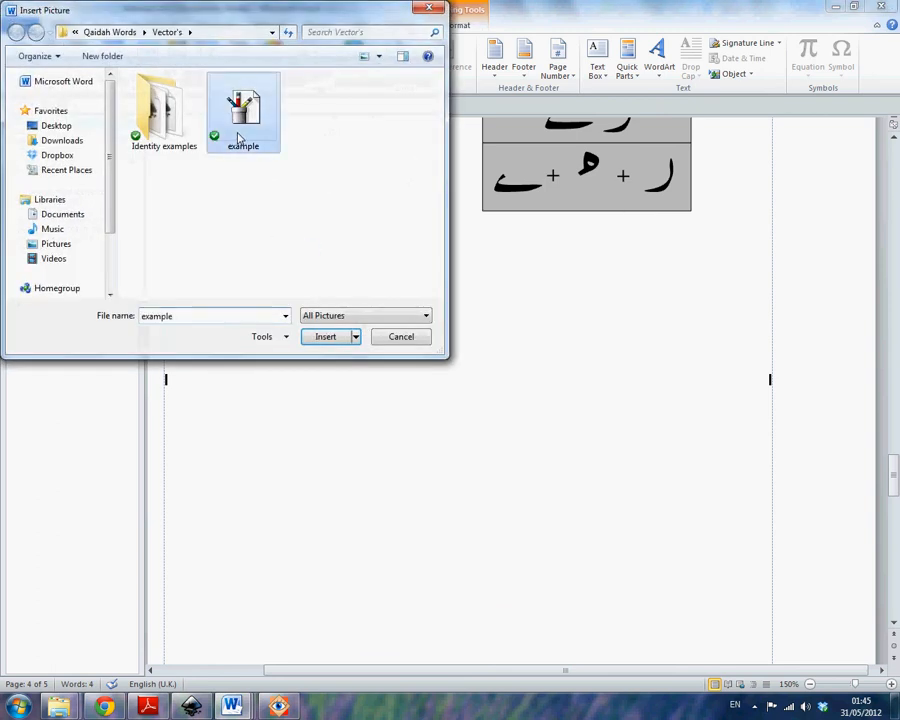
{"action": "double_click", "coordinate": [240, 138]}
{"action": "key", "text": "Menu"}
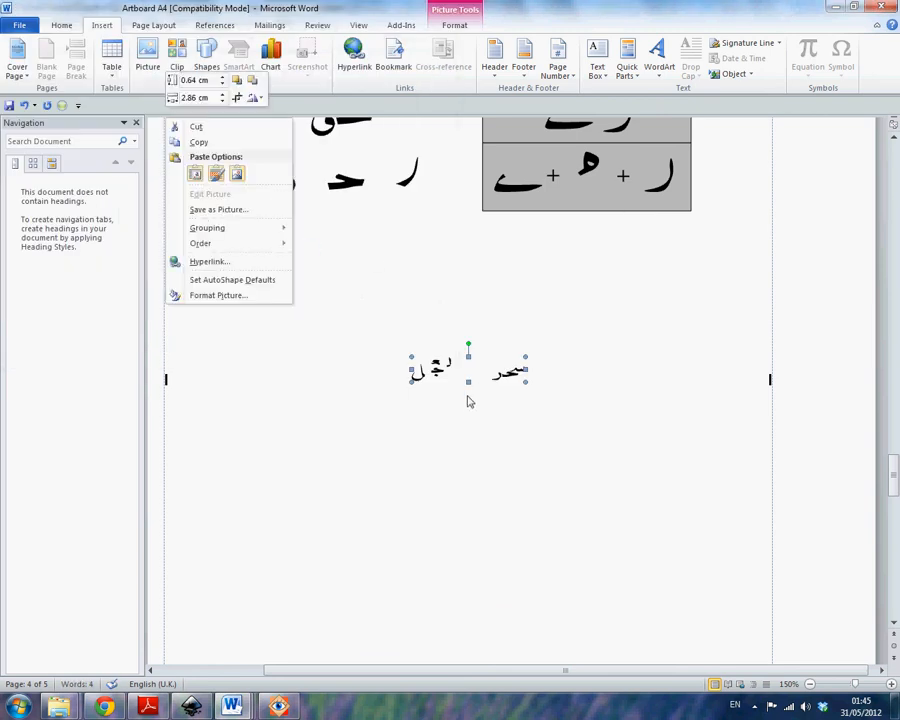
{"action": "key", "text": "g"}
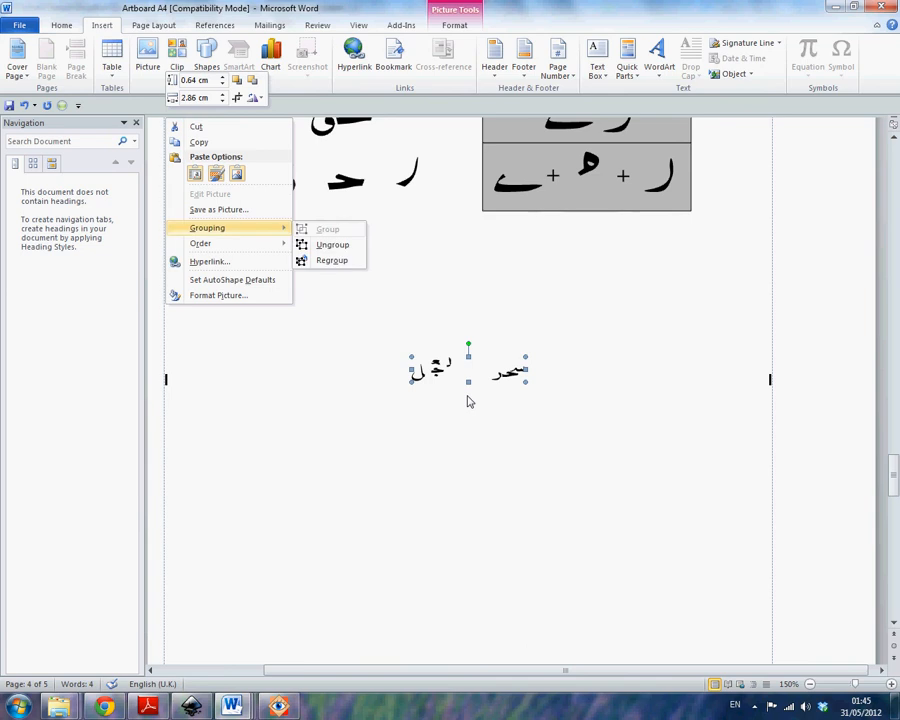
{"action": "key", "text": "u"}
{"action": "left_click", "coordinate": [413, 405]}
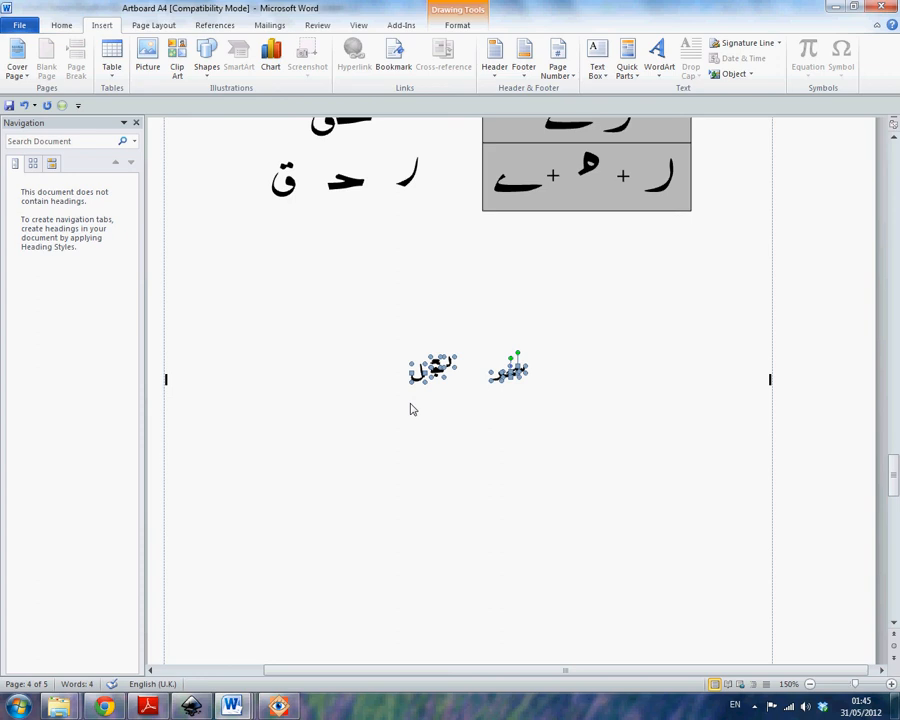
Step: Set all the ungrouped letter shapes to No Outline and clear the selection
{"action": "key", "text": "alt"}
{"action": "key", "text": "j"}
{"action": "key", "text": "d"}
{"action": "key", "text": "s"}
{"action": "key", "text": "o"}
{"action": "key", "text": "n"}
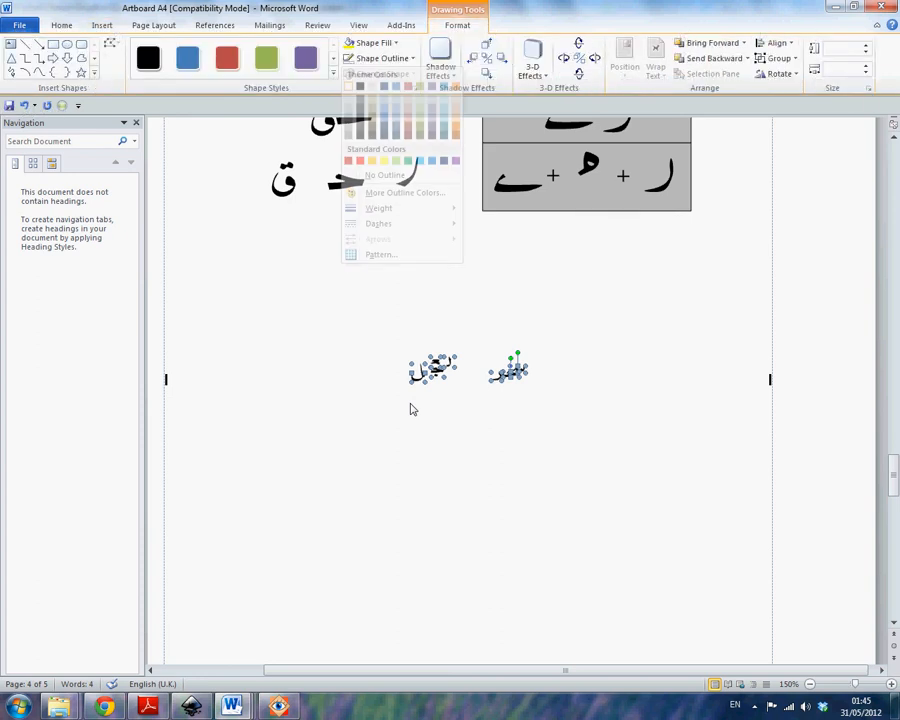
{"action": "key", "text": "Escape"}
{"action": "scroll", "coordinate": [410, 409], "scroll_direction": "up", "scroll_amount": 5}
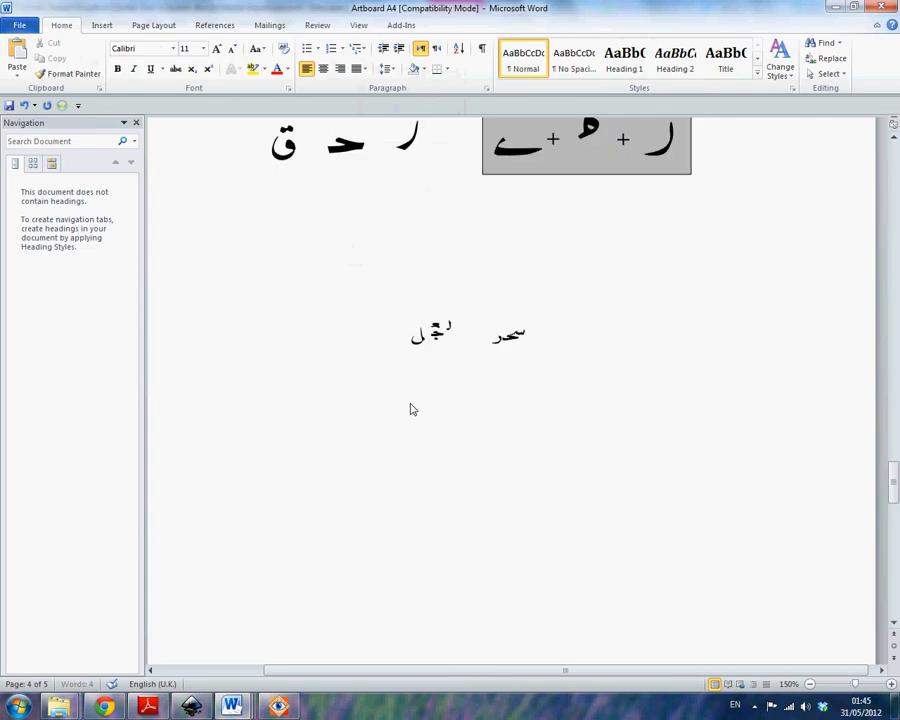
Step: Select all letter shapes of both words together and lock their aspect ratio in the size settings
{"action": "left_click", "coordinate": [537, 388]}
{"action": "left_click_drag", "start_coordinate": [556, 345], "coordinate": [376, 420]}
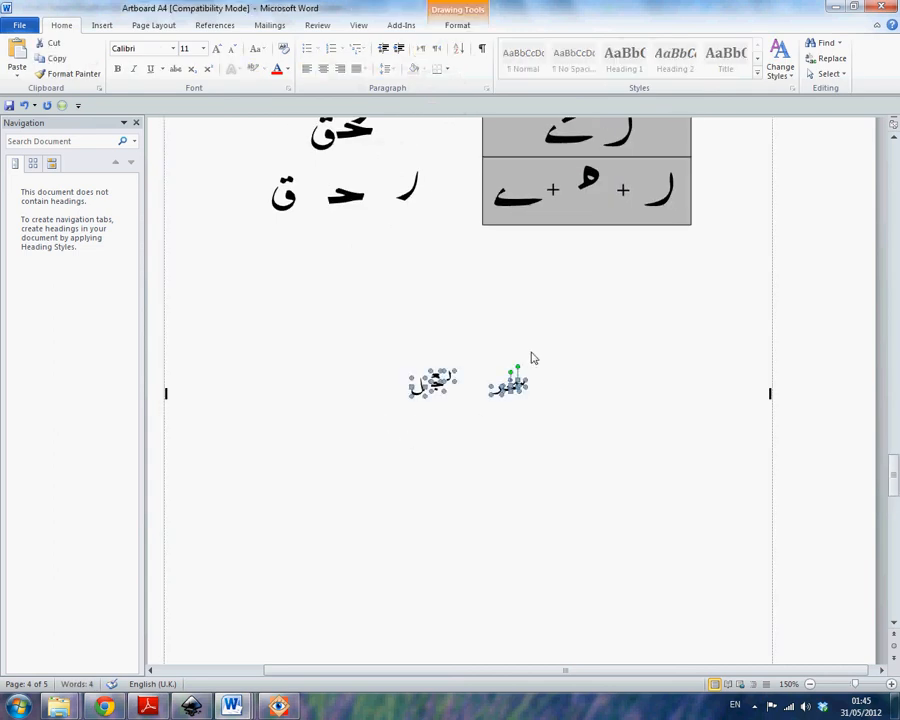
{"action": "left_click_drag", "start_coordinate": [542, 357], "coordinate": [400, 420]}
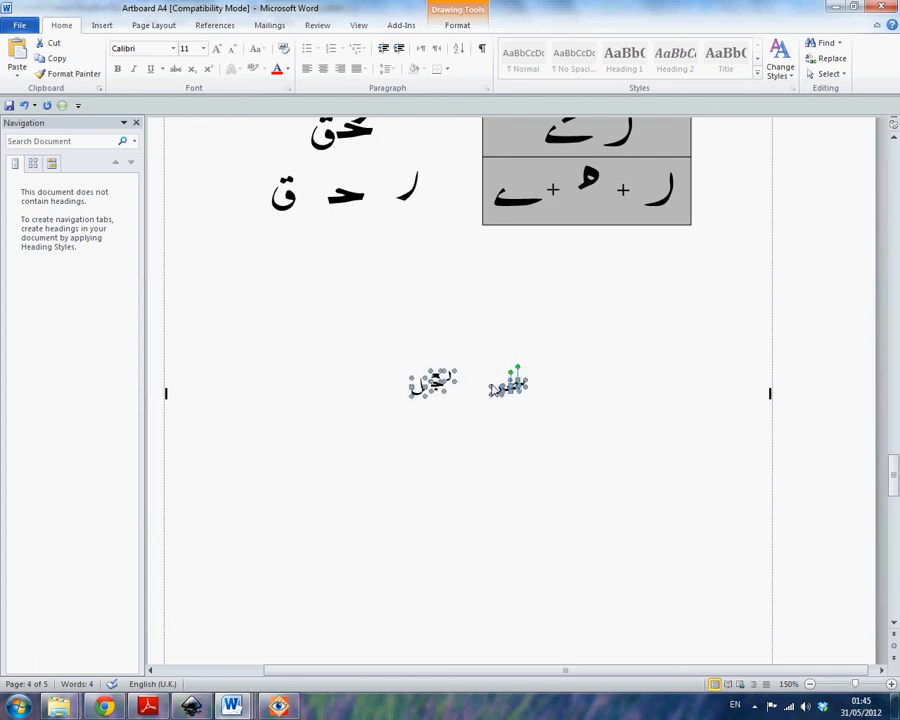
{"action": "left_click", "coordinate": [550, 344]}
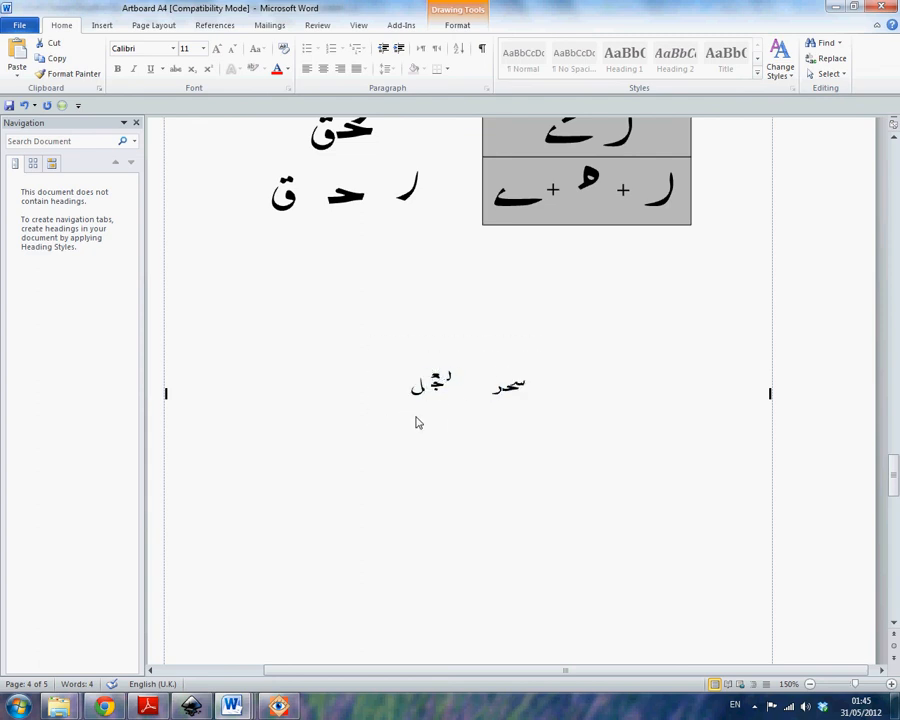
{"action": "left_click_drag", "start_coordinate": [416, 417], "coordinate": [399, 422]}
{"action": "left_click_drag", "start_coordinate": [563, 347], "coordinate": [386, 447]}
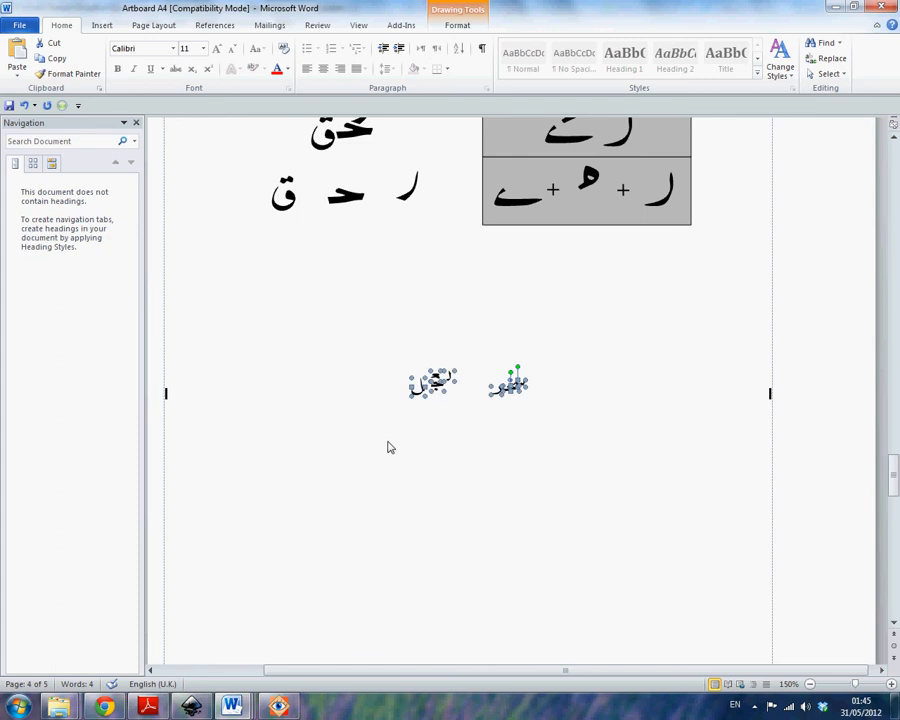
{"action": "left_click", "coordinate": [456, 24]}
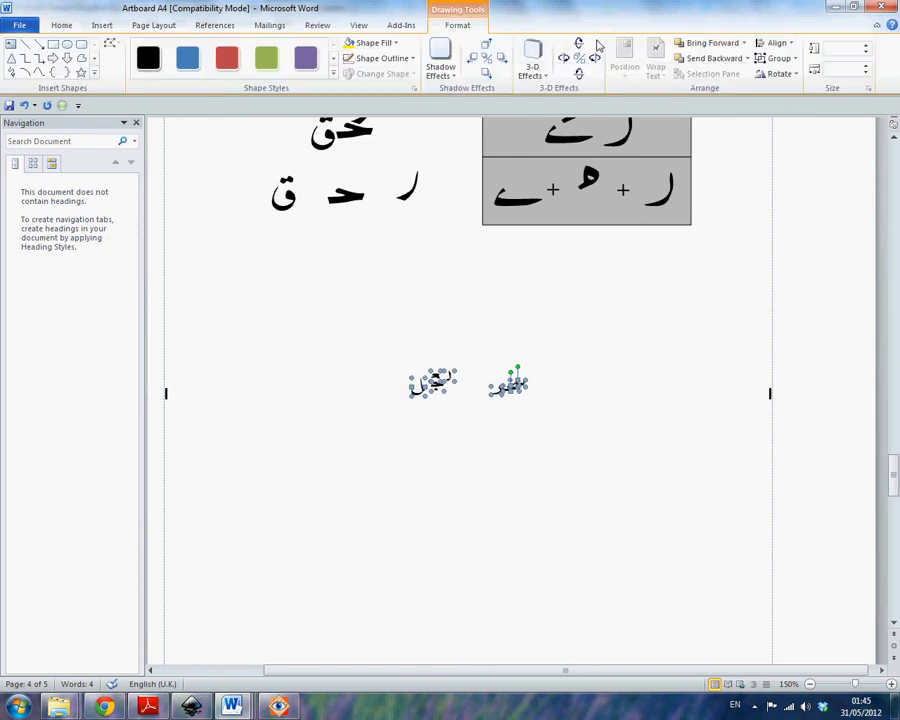
{"action": "left_click", "coordinate": [868, 88]}
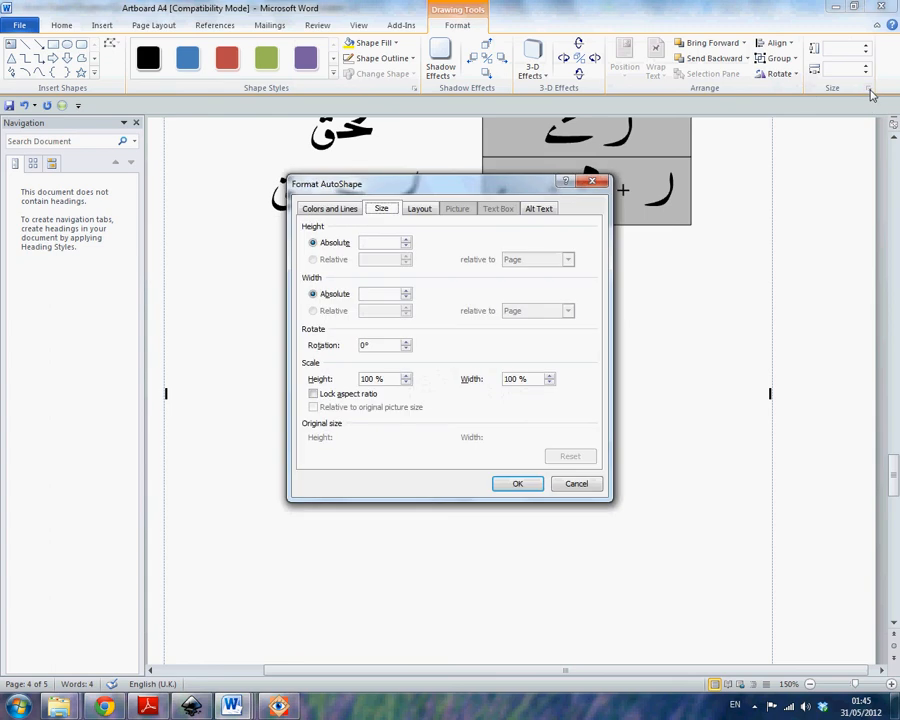
{"action": "left_click", "coordinate": [597, 182]}
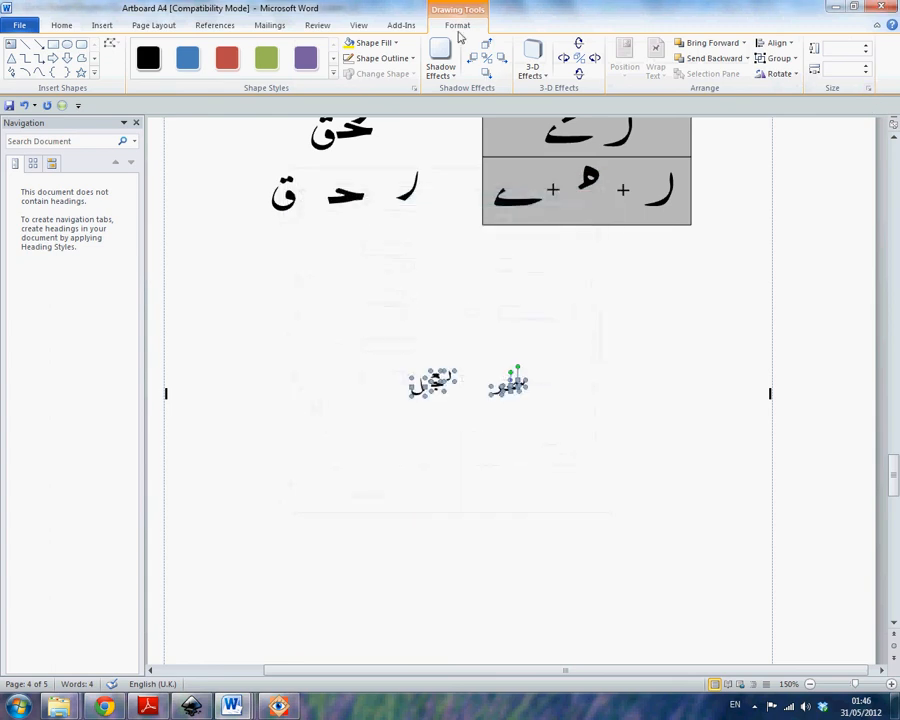
{"action": "left_click", "coordinate": [868, 89]}
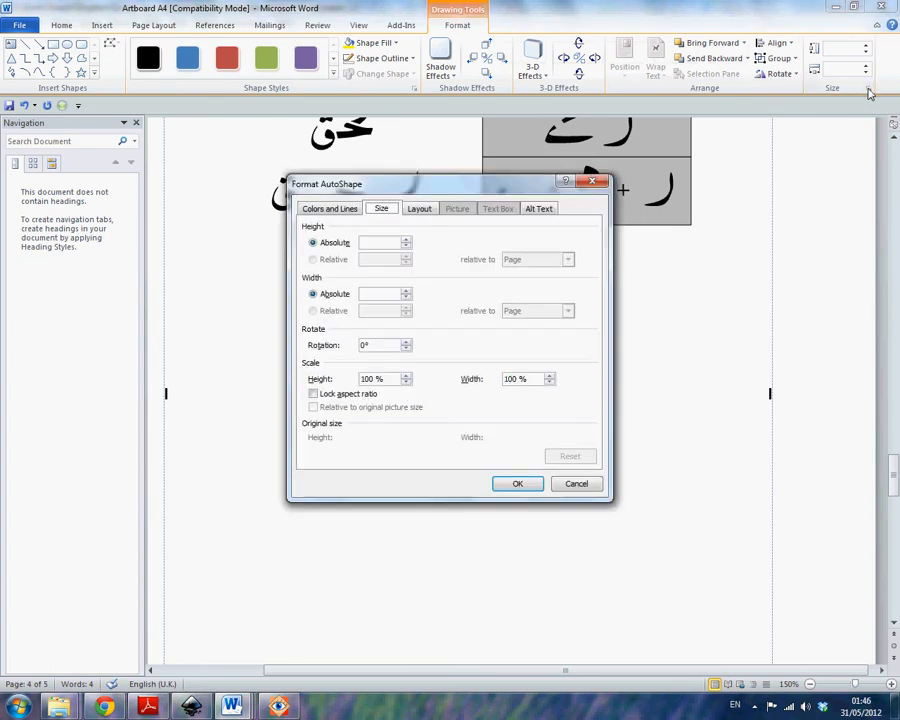
{"action": "left_click", "coordinate": [313, 394]}
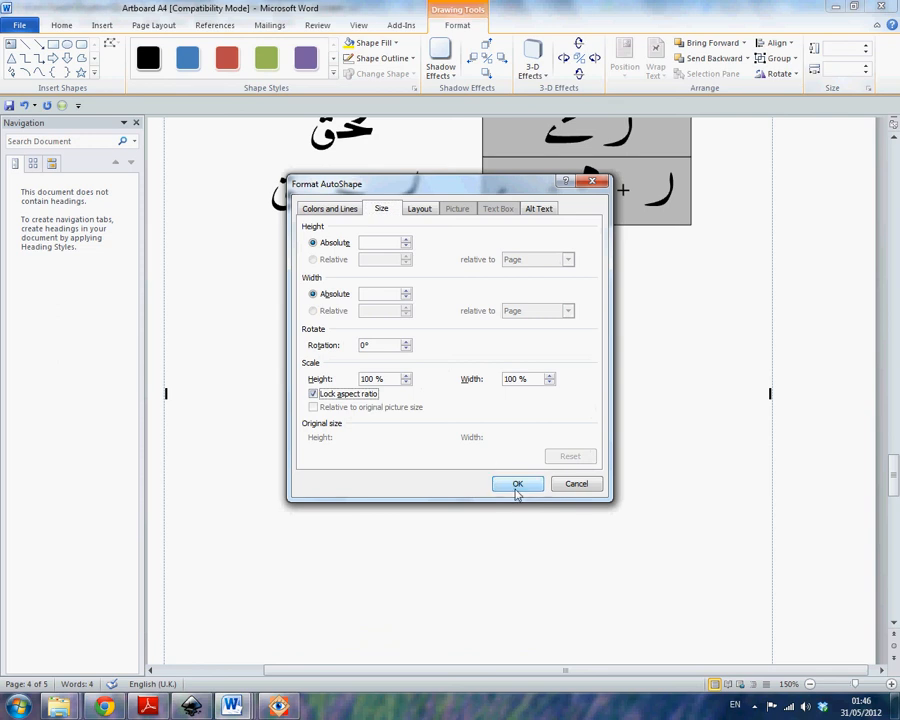
{"action": "left_click", "coordinate": [516, 486]}
Step: Check the size settings of the first letter shape in the right word, leaving them unchanged
{"action": "left_click", "coordinate": [525, 387]}
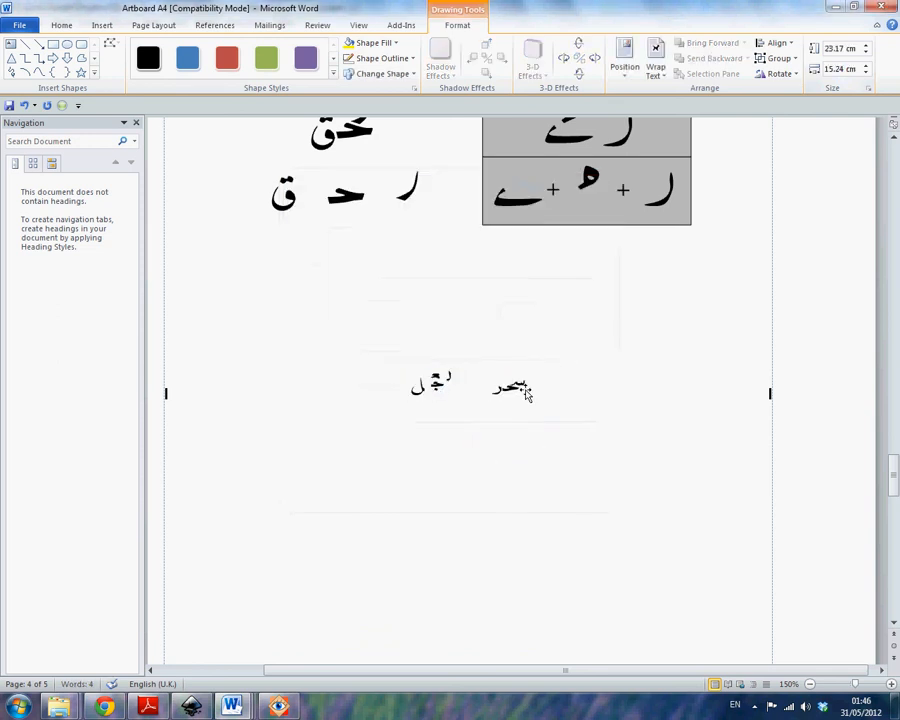
{"action": "right_click", "coordinate": [521, 386]}
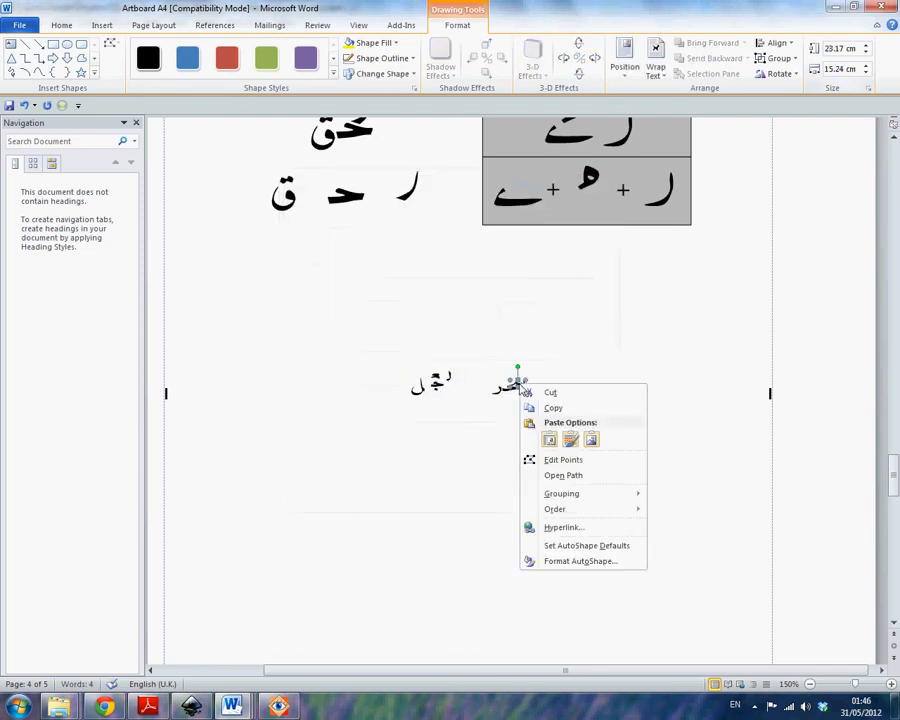
{"action": "left_click", "coordinate": [567, 562]}
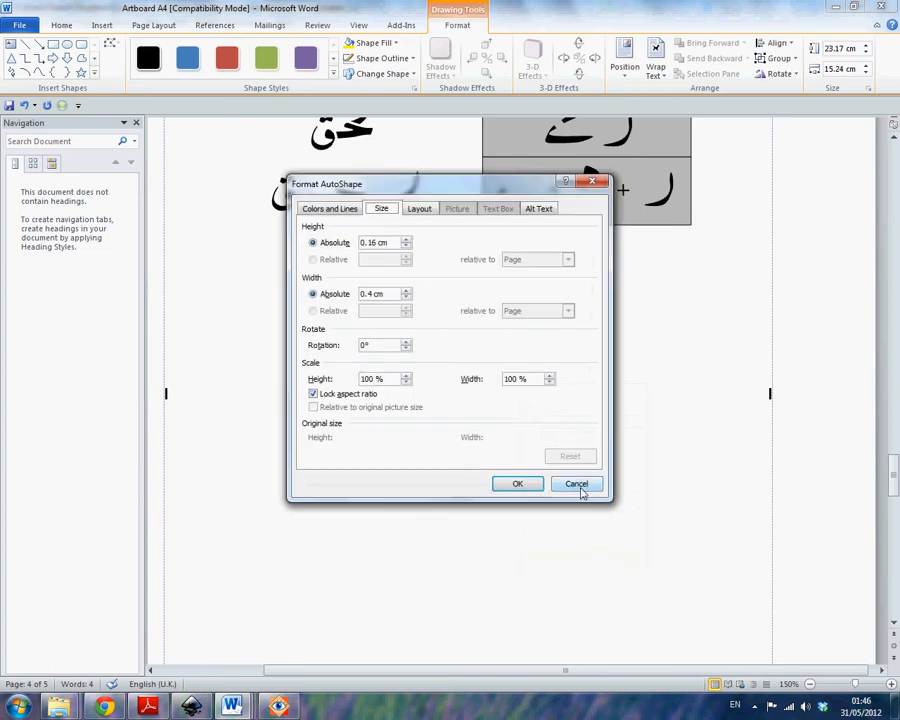
{"action": "left_click", "coordinate": [579, 488]}
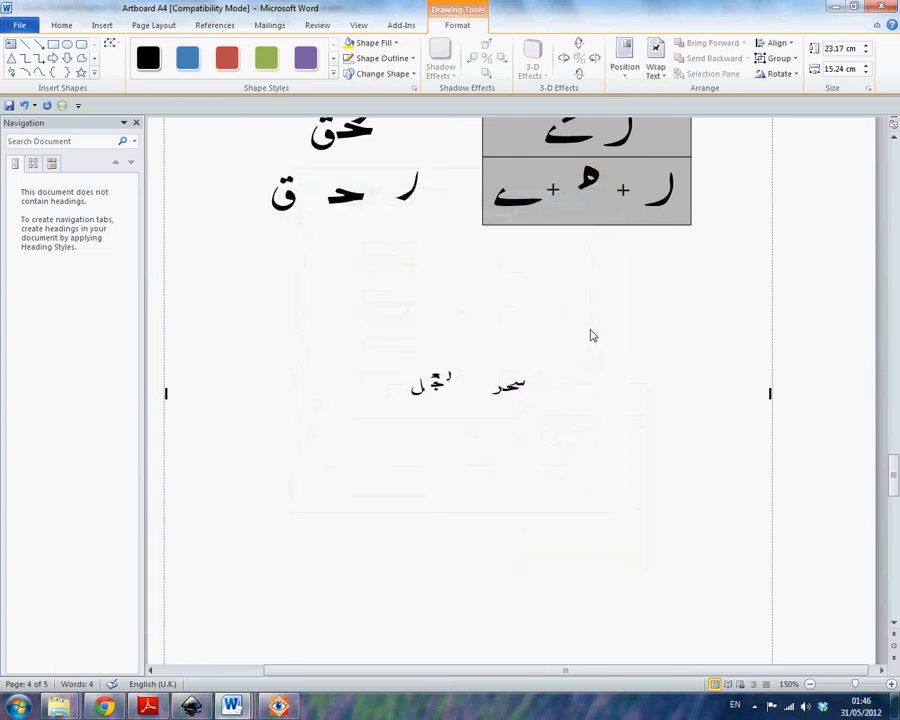
Step: Reselect all letter shapes of both words, switch Lock aspect ratio off and back on, and apply the size settings
{"action": "left_click_drag", "start_coordinate": [590, 330], "coordinate": [383, 420]}
{"action": "left_click", "coordinate": [495, 307]}
{"action": "left_click_drag", "start_coordinate": [605, 316], "coordinate": [349, 432]}
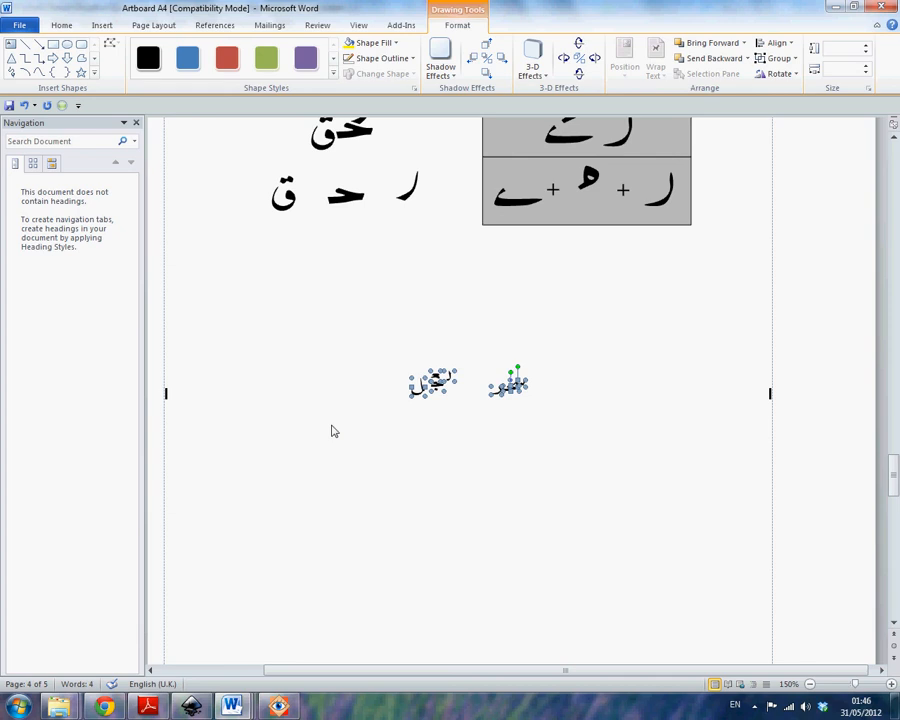
{"action": "key", "text": "alt"}
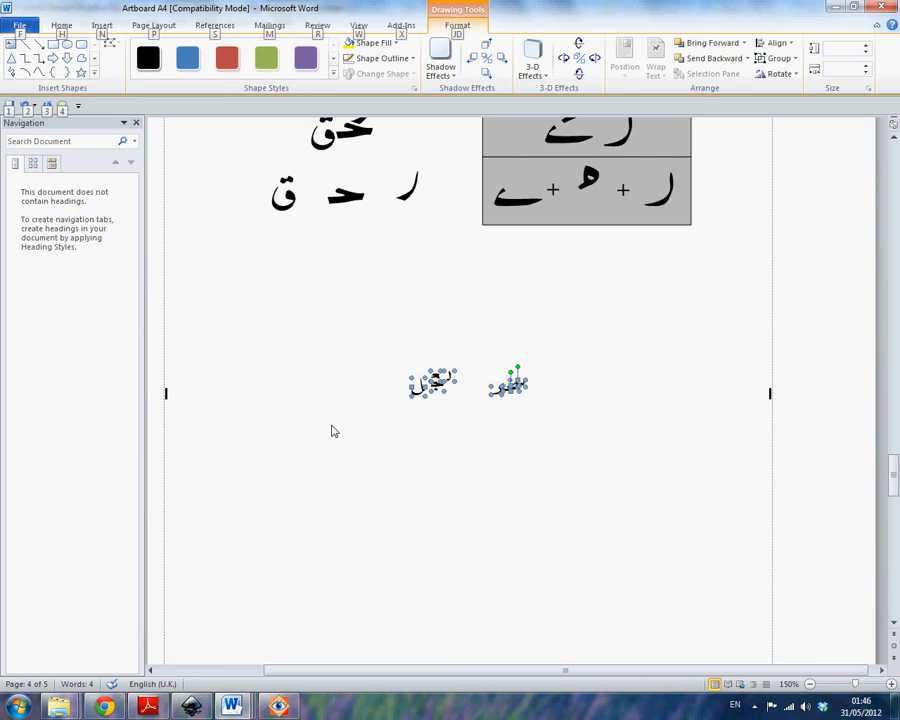
{"action": "key", "text": "j"}
{"action": "key", "text": "d"}
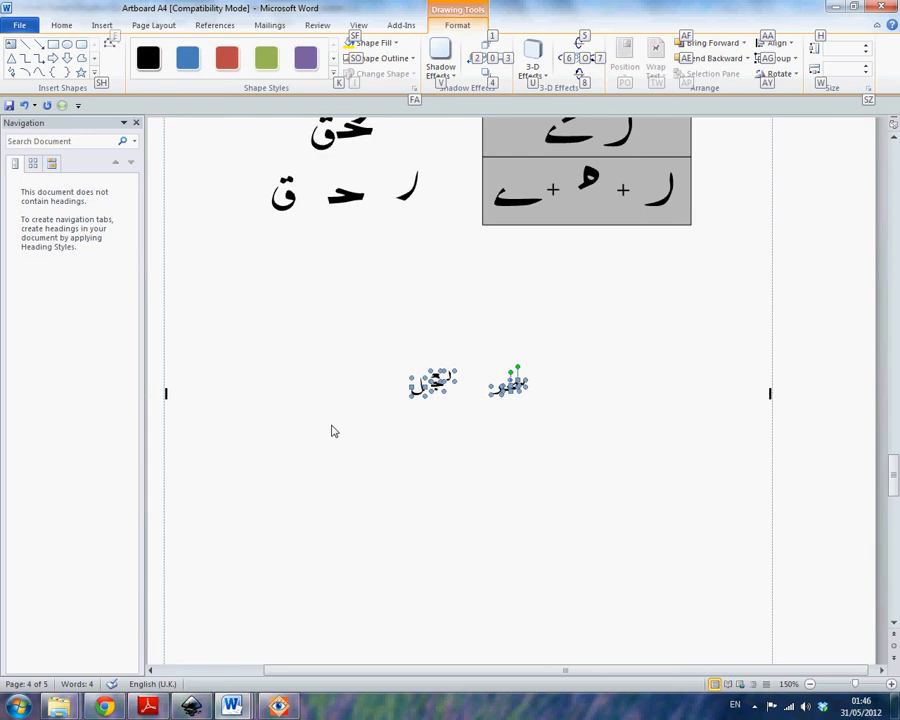
{"action": "key", "text": "s"}
{"action": "key", "text": "z"}
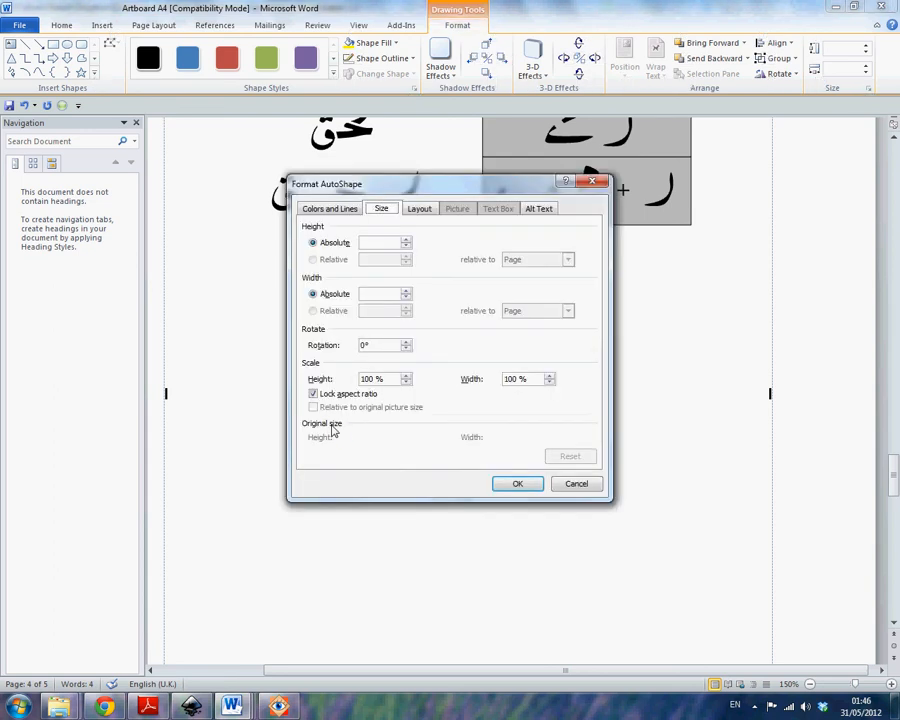
{"action": "key", "text": "Tab"}
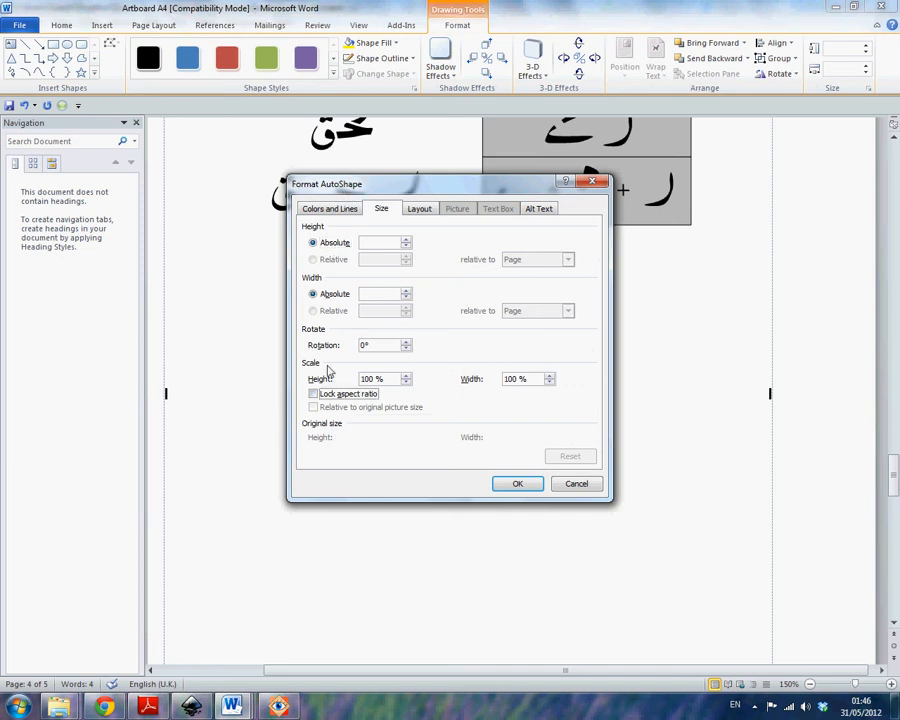
{"action": "left_click", "coordinate": [318, 395]}
{"action": "left_click", "coordinate": [323, 399]}
{"action": "key", "text": "Return"}
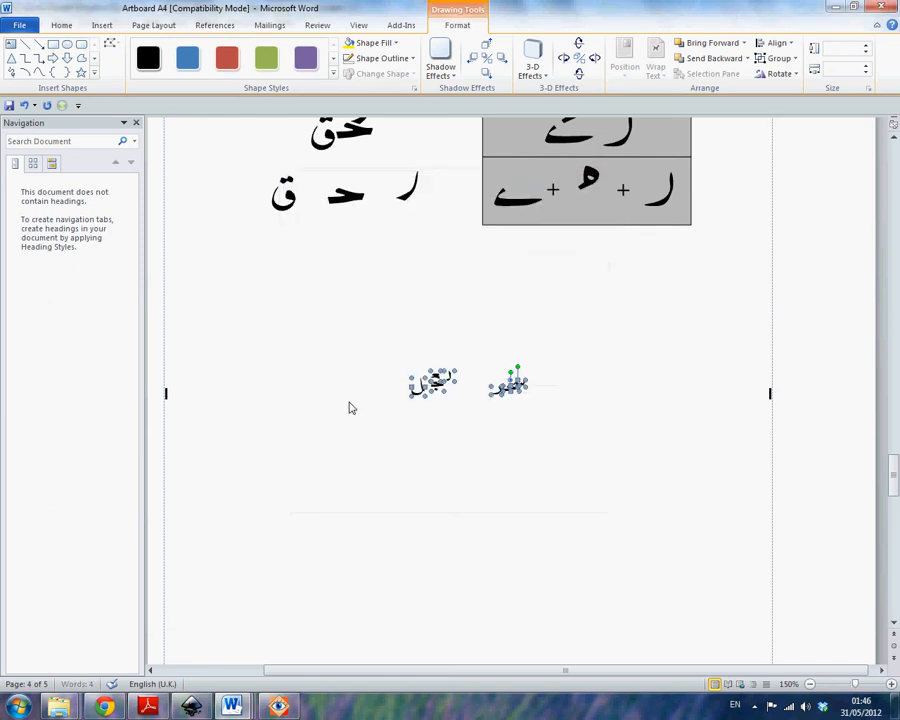
Step: Try enlarging the small right-hand stroke of the left word proportionally up to the grey table's bottom row, and undo the resizing
{"action": "left_click", "coordinate": [548, 330]}
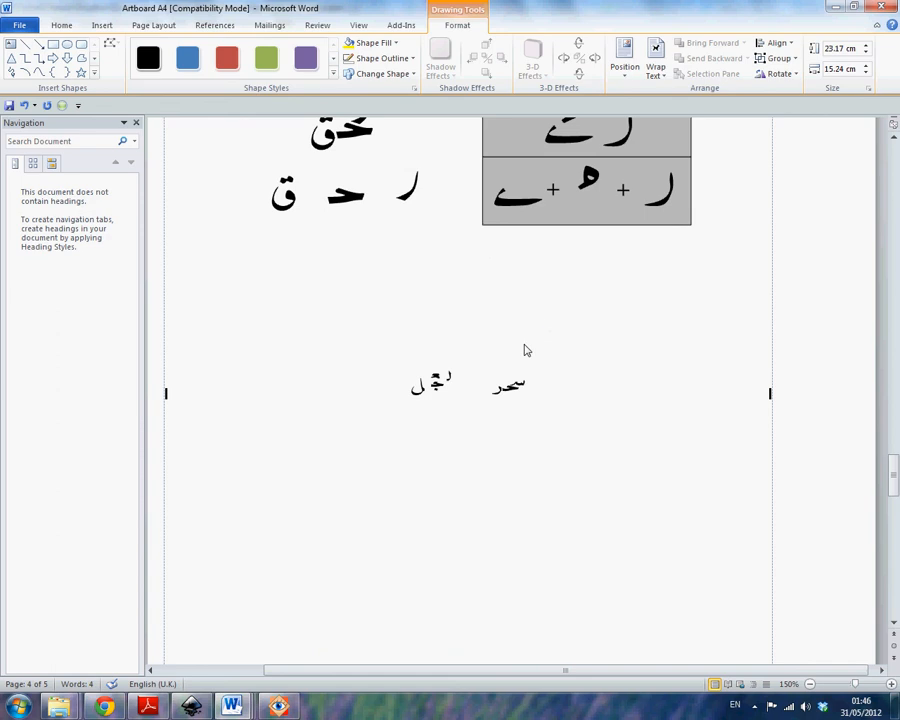
{"action": "left_click", "coordinate": [450, 380]}
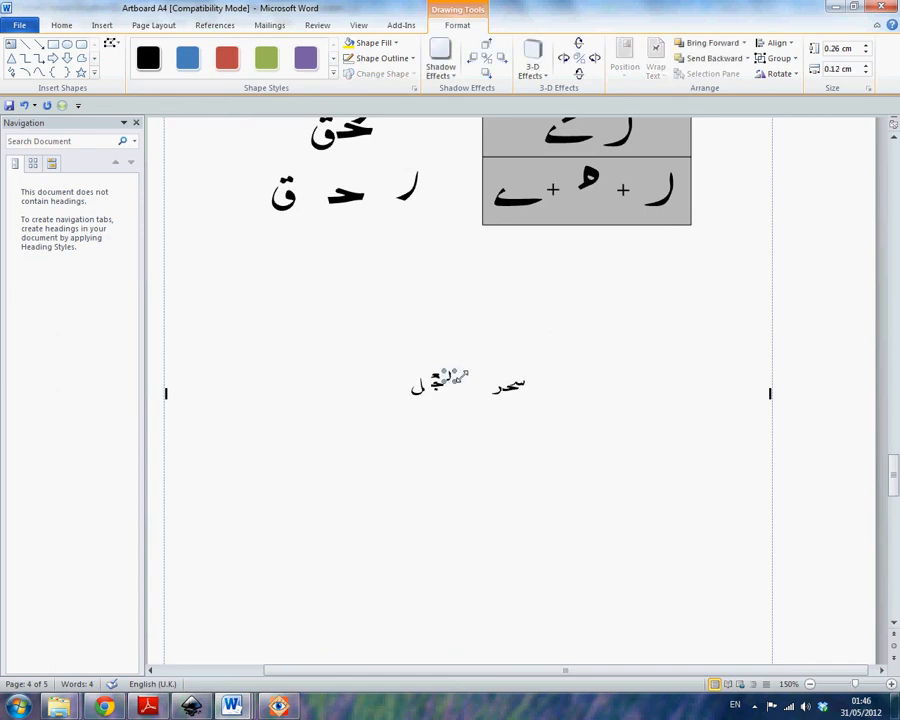
{"action": "left_click_drag", "start_coordinate": [455, 371], "coordinate": [545, 413]}
{"action": "scroll", "coordinate": [582, 322], "scroll_direction": "up", "scroll_amount": 4}
{"action": "key", "text": "ctrl+z"}
{"action": "key", "text": "ctrl+z"}
{"action": "key", "text": "ctrl+z"}
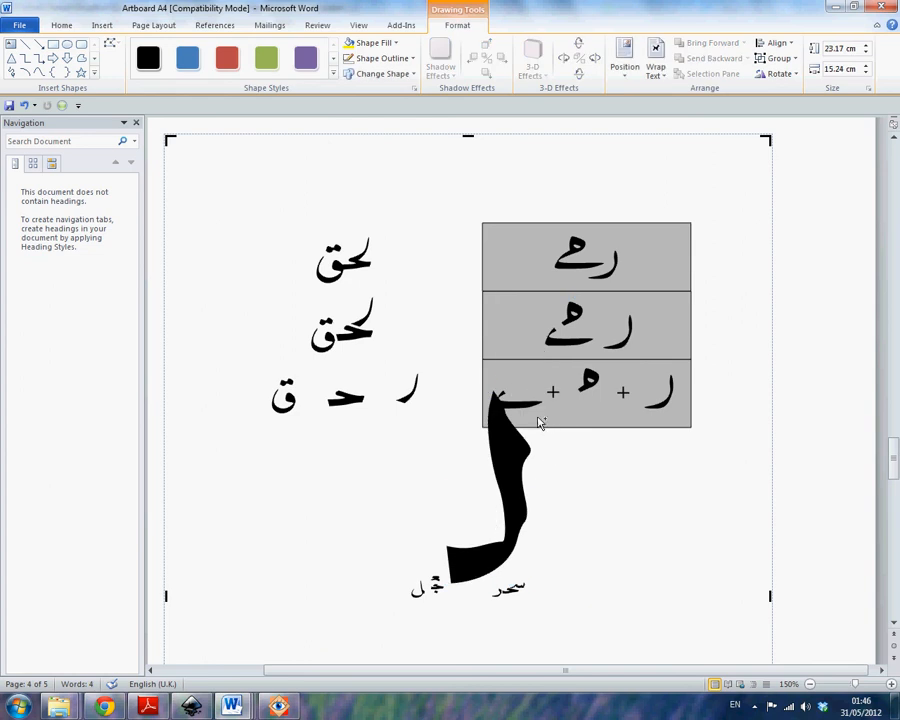